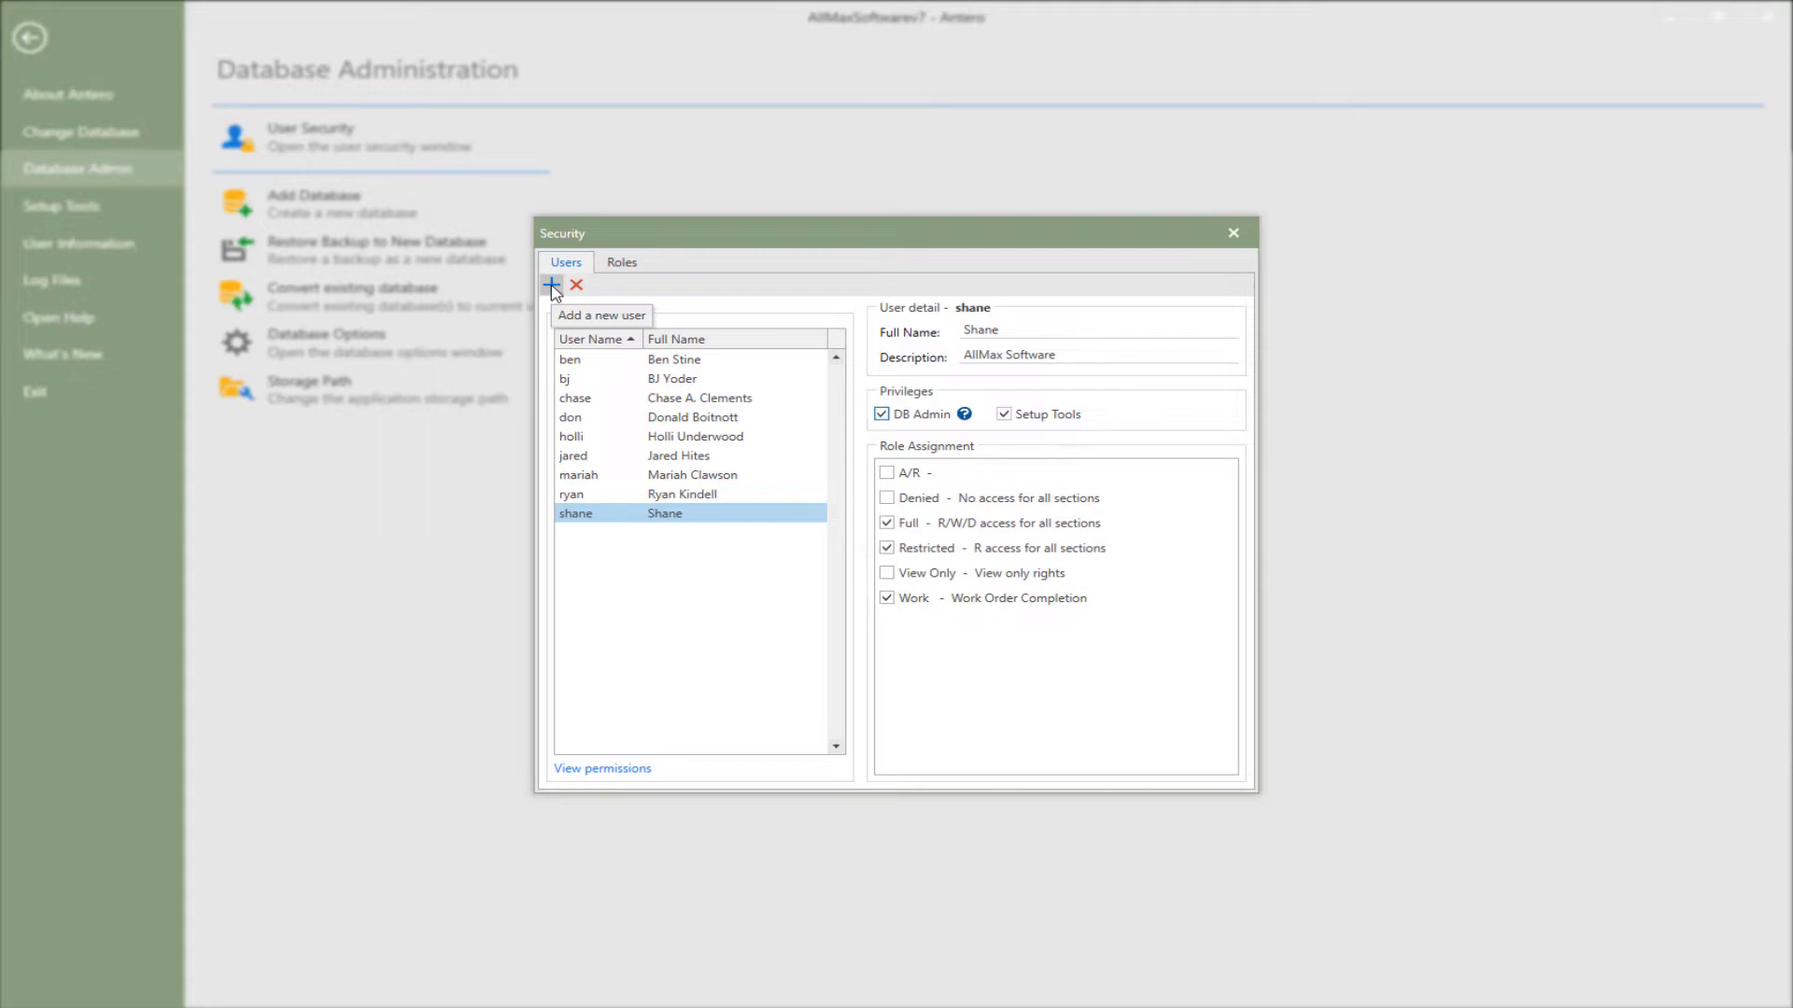
- Add the Technical Support user and TestUser to security with the View Only and Work roles
left_click(552, 286)
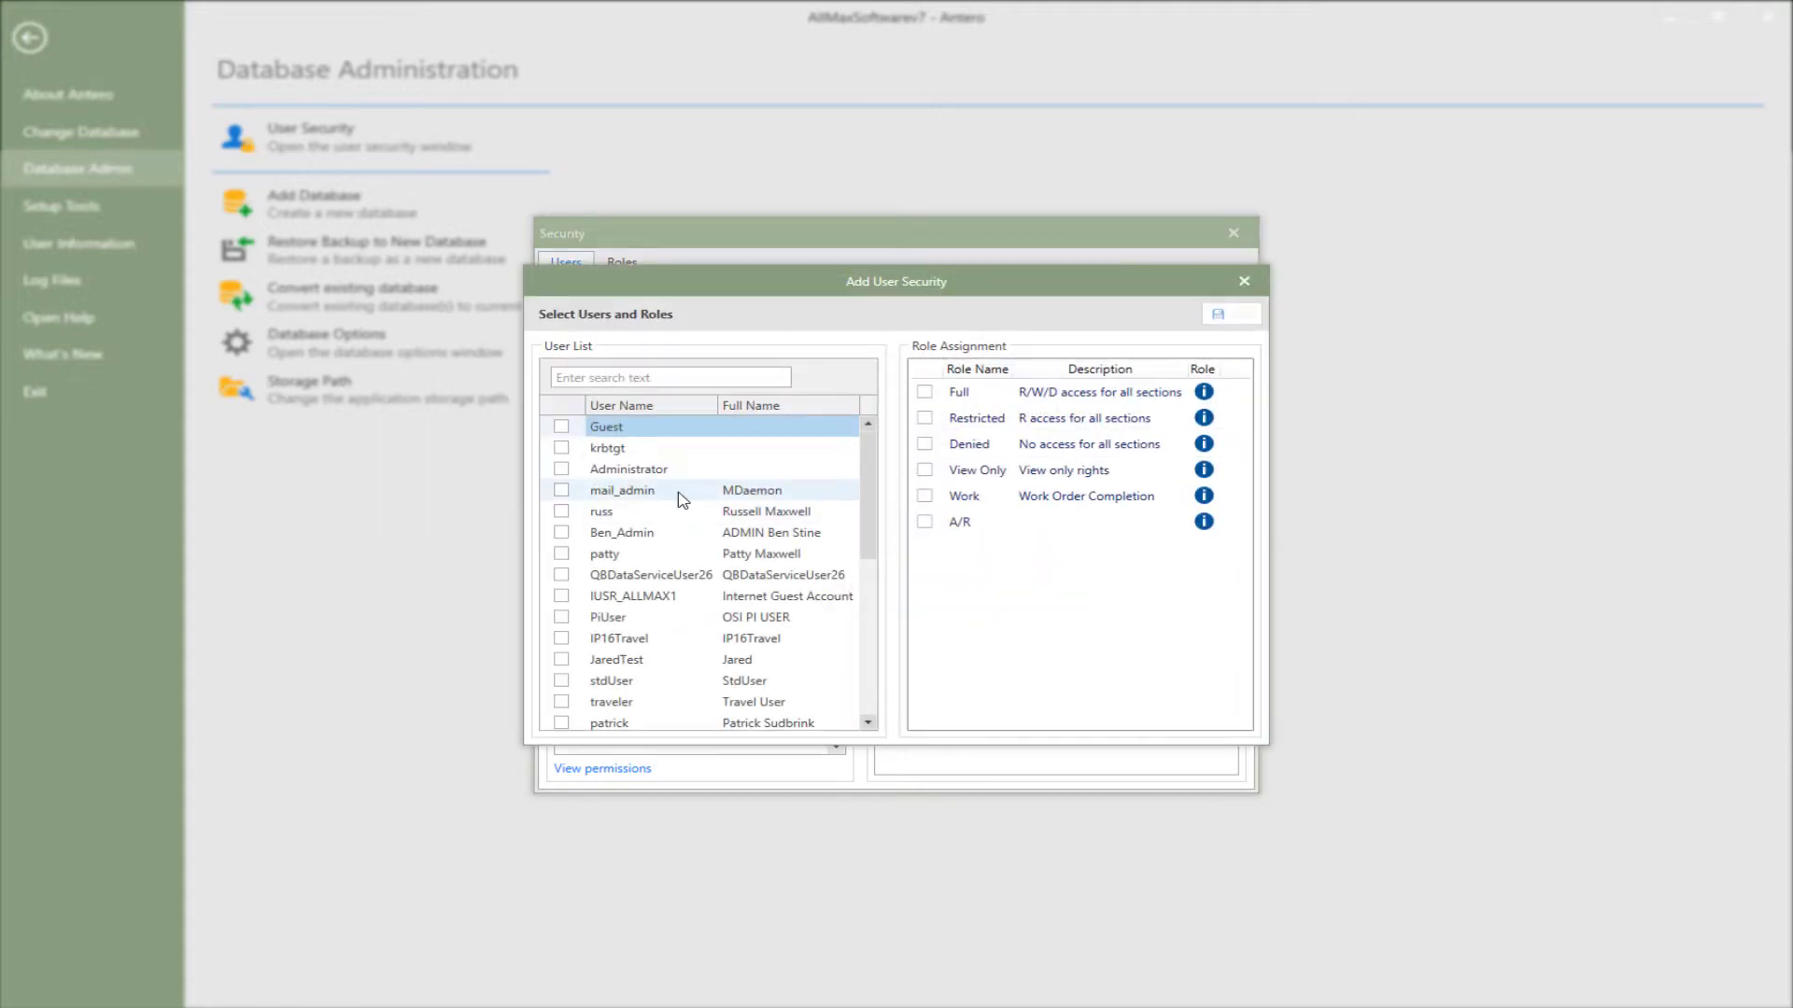
scroll(682, 500, "down", 3)
scroll(682, 500, "down", 2)
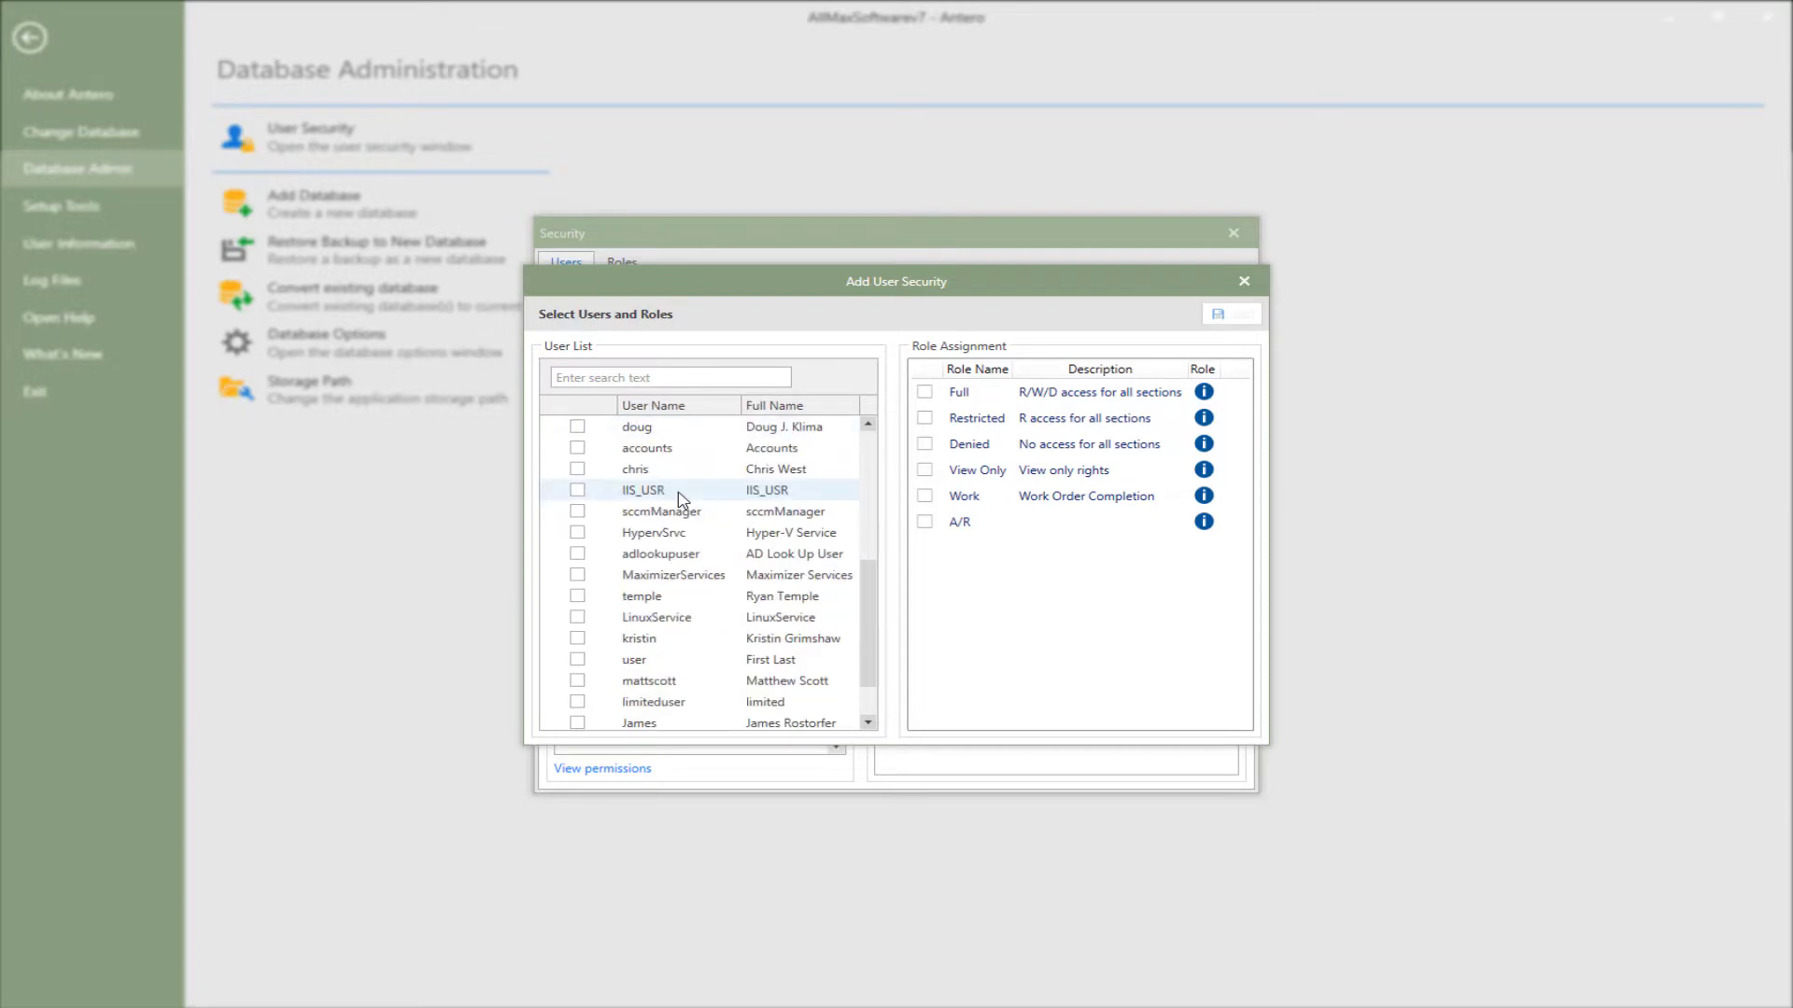
scroll(688, 512, "down", 1)
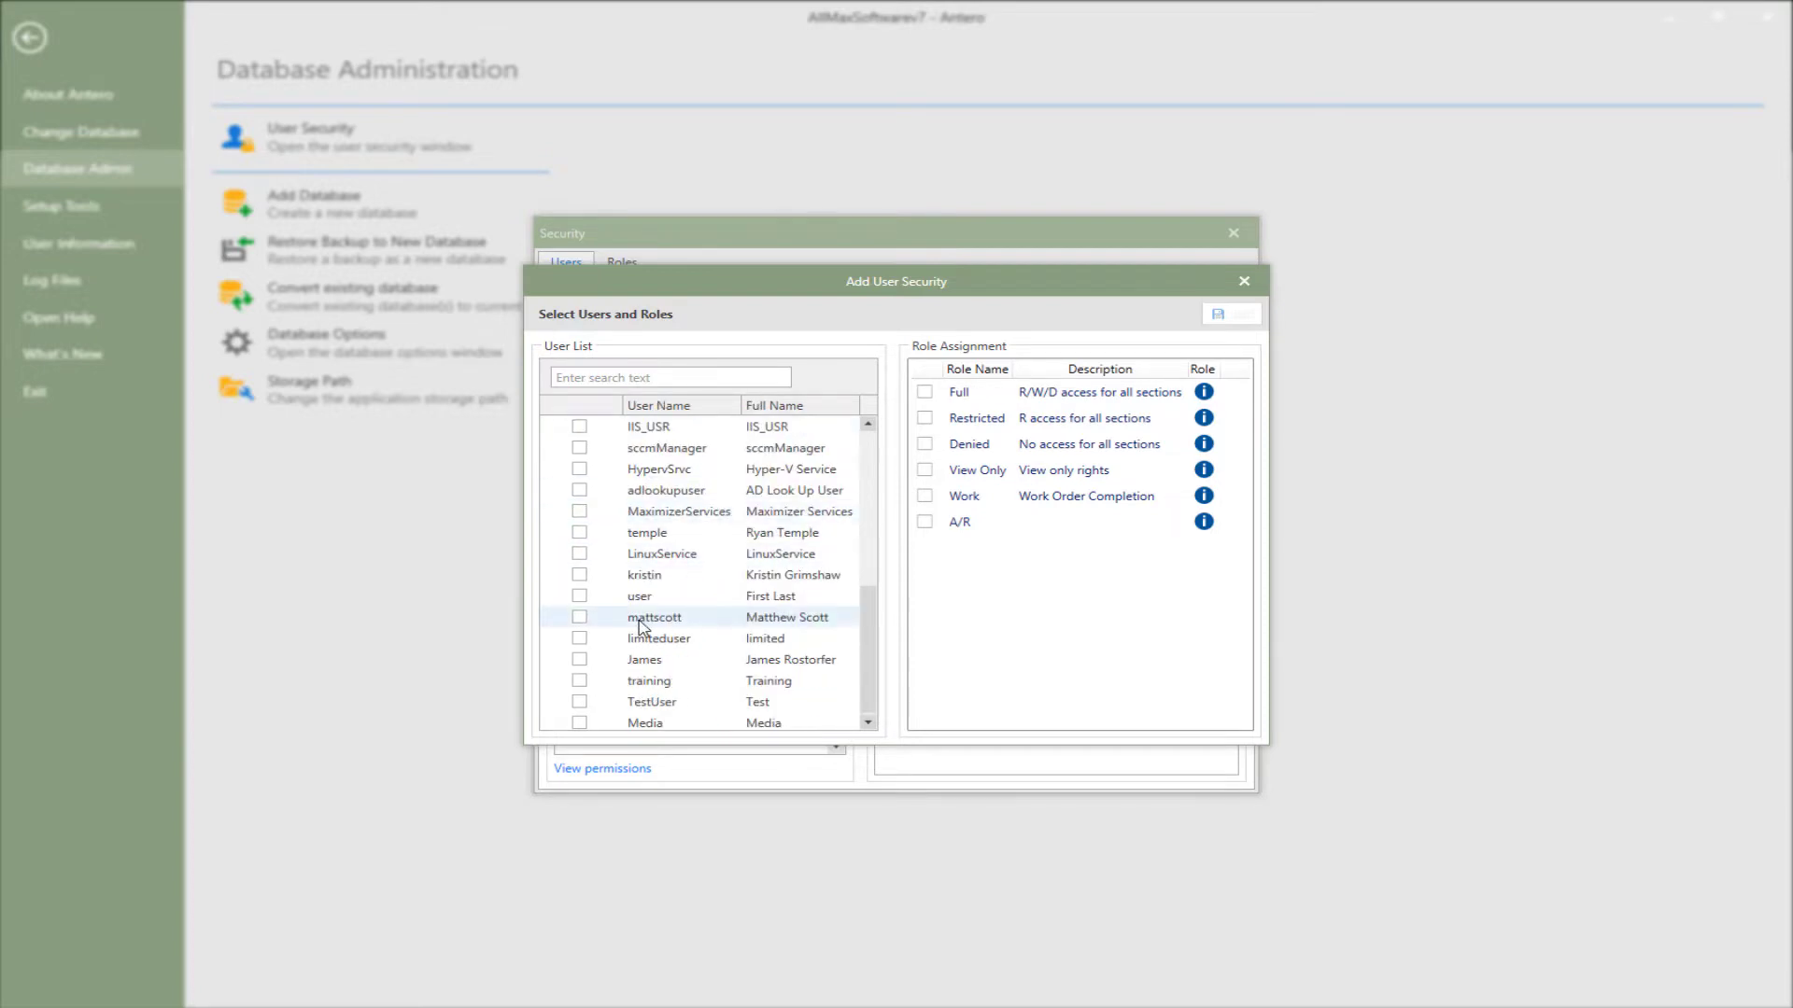
left_click(579, 659)
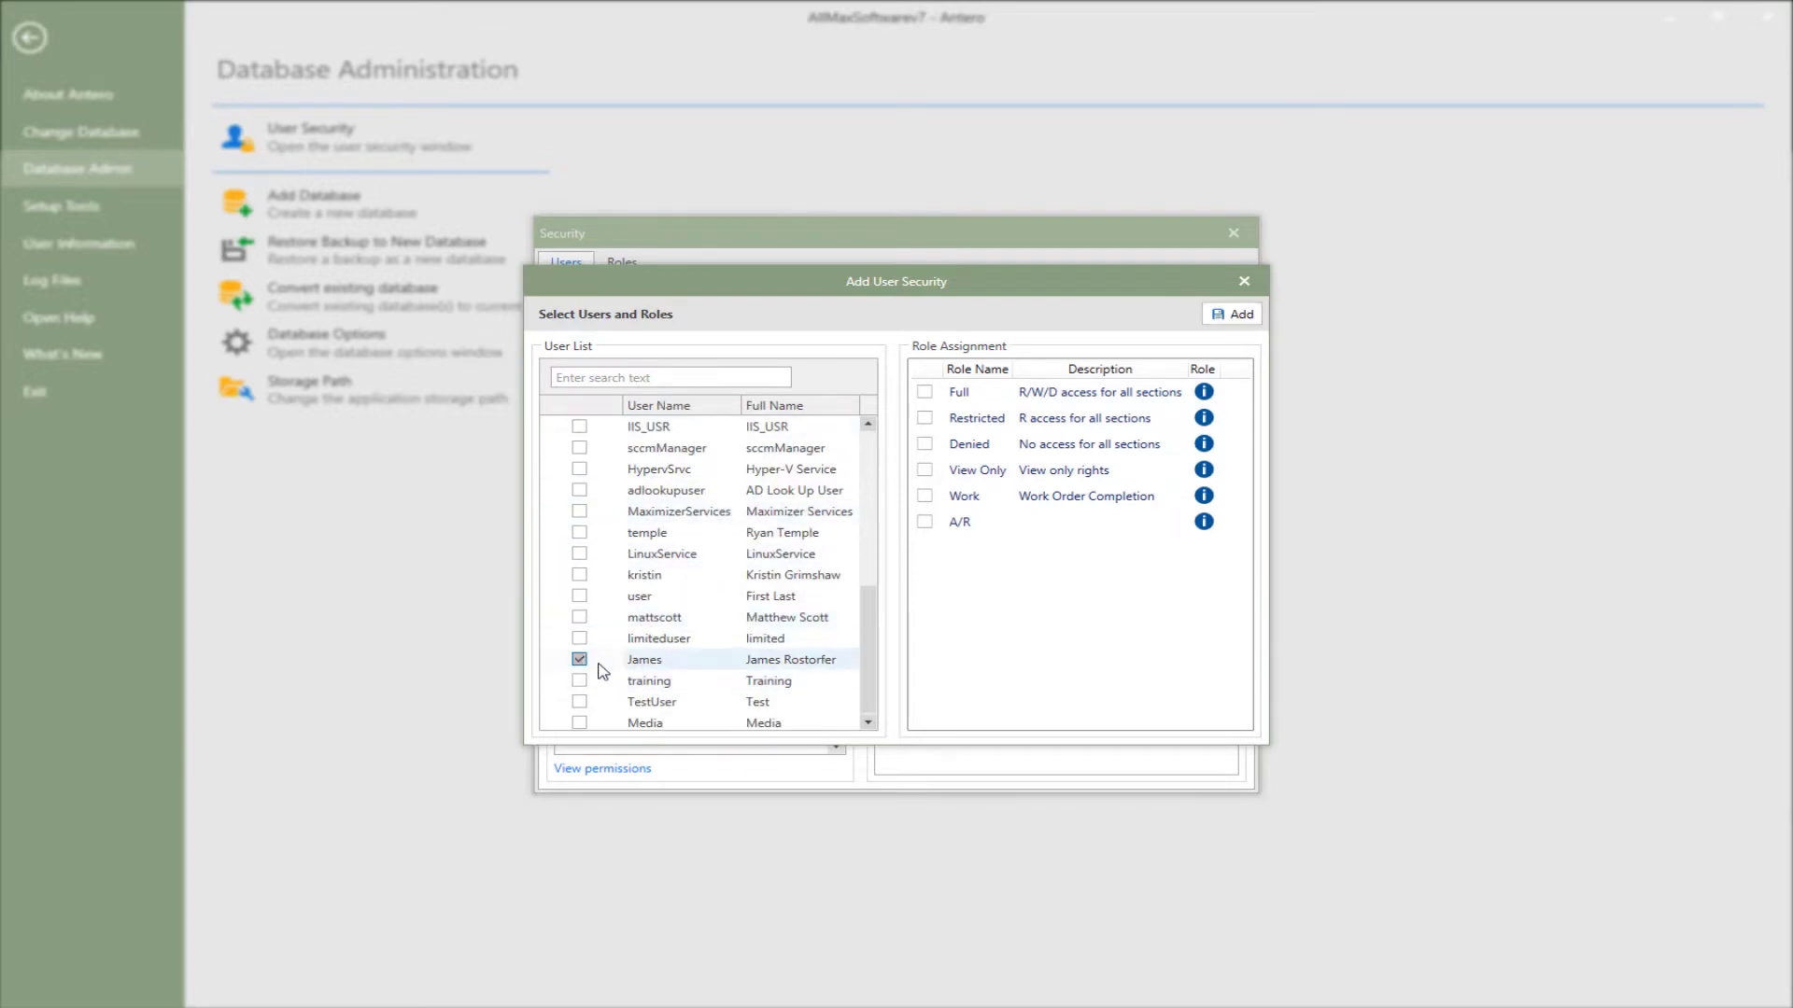
scroll(617, 665, "down", 1)
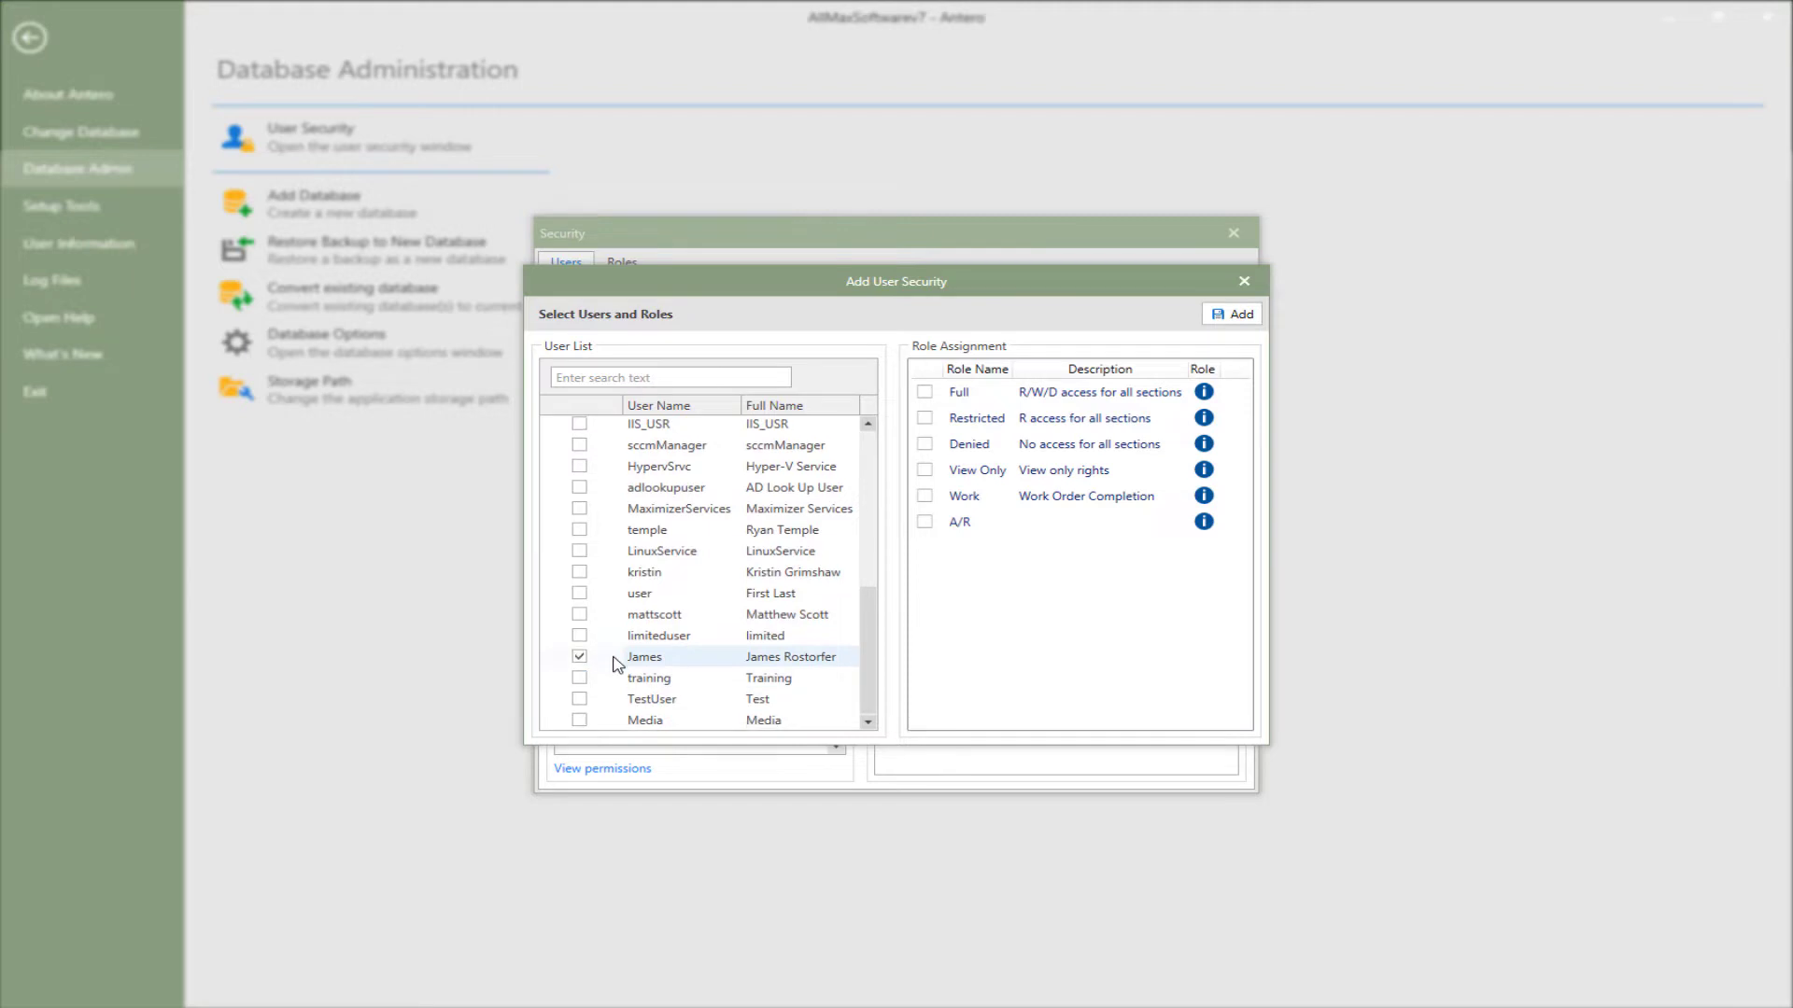
left_click(580, 701)
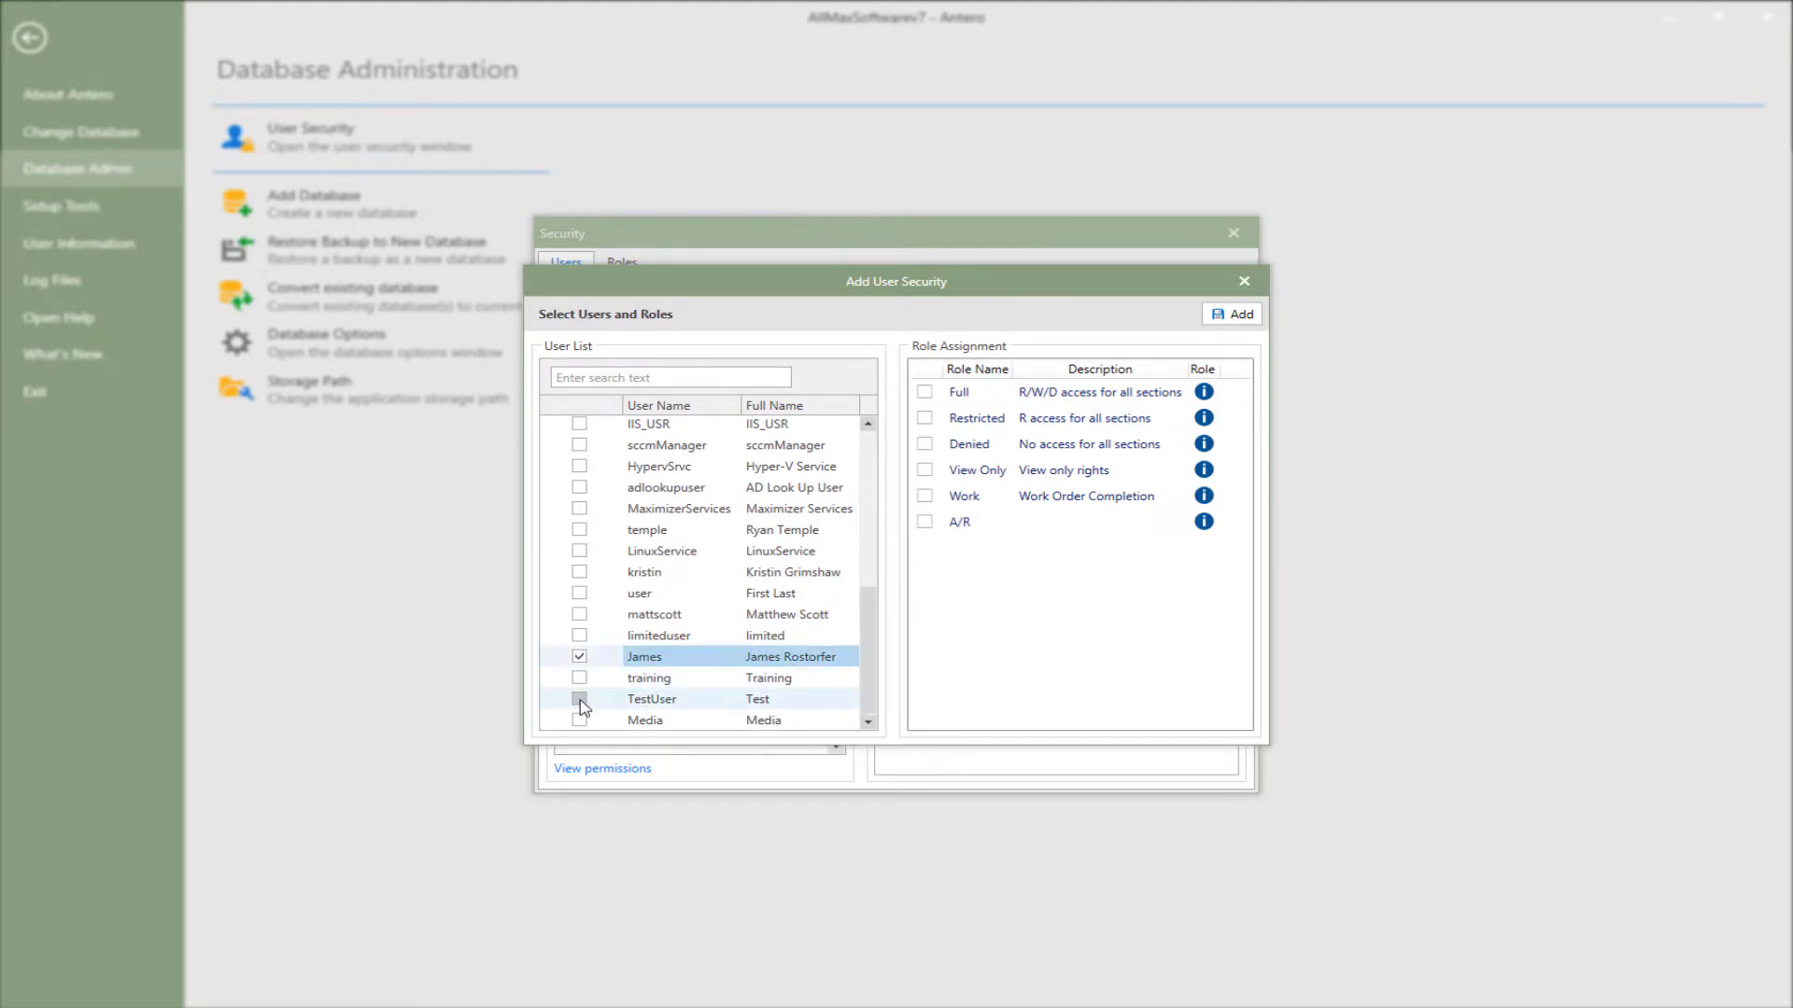
left_click(925, 471)
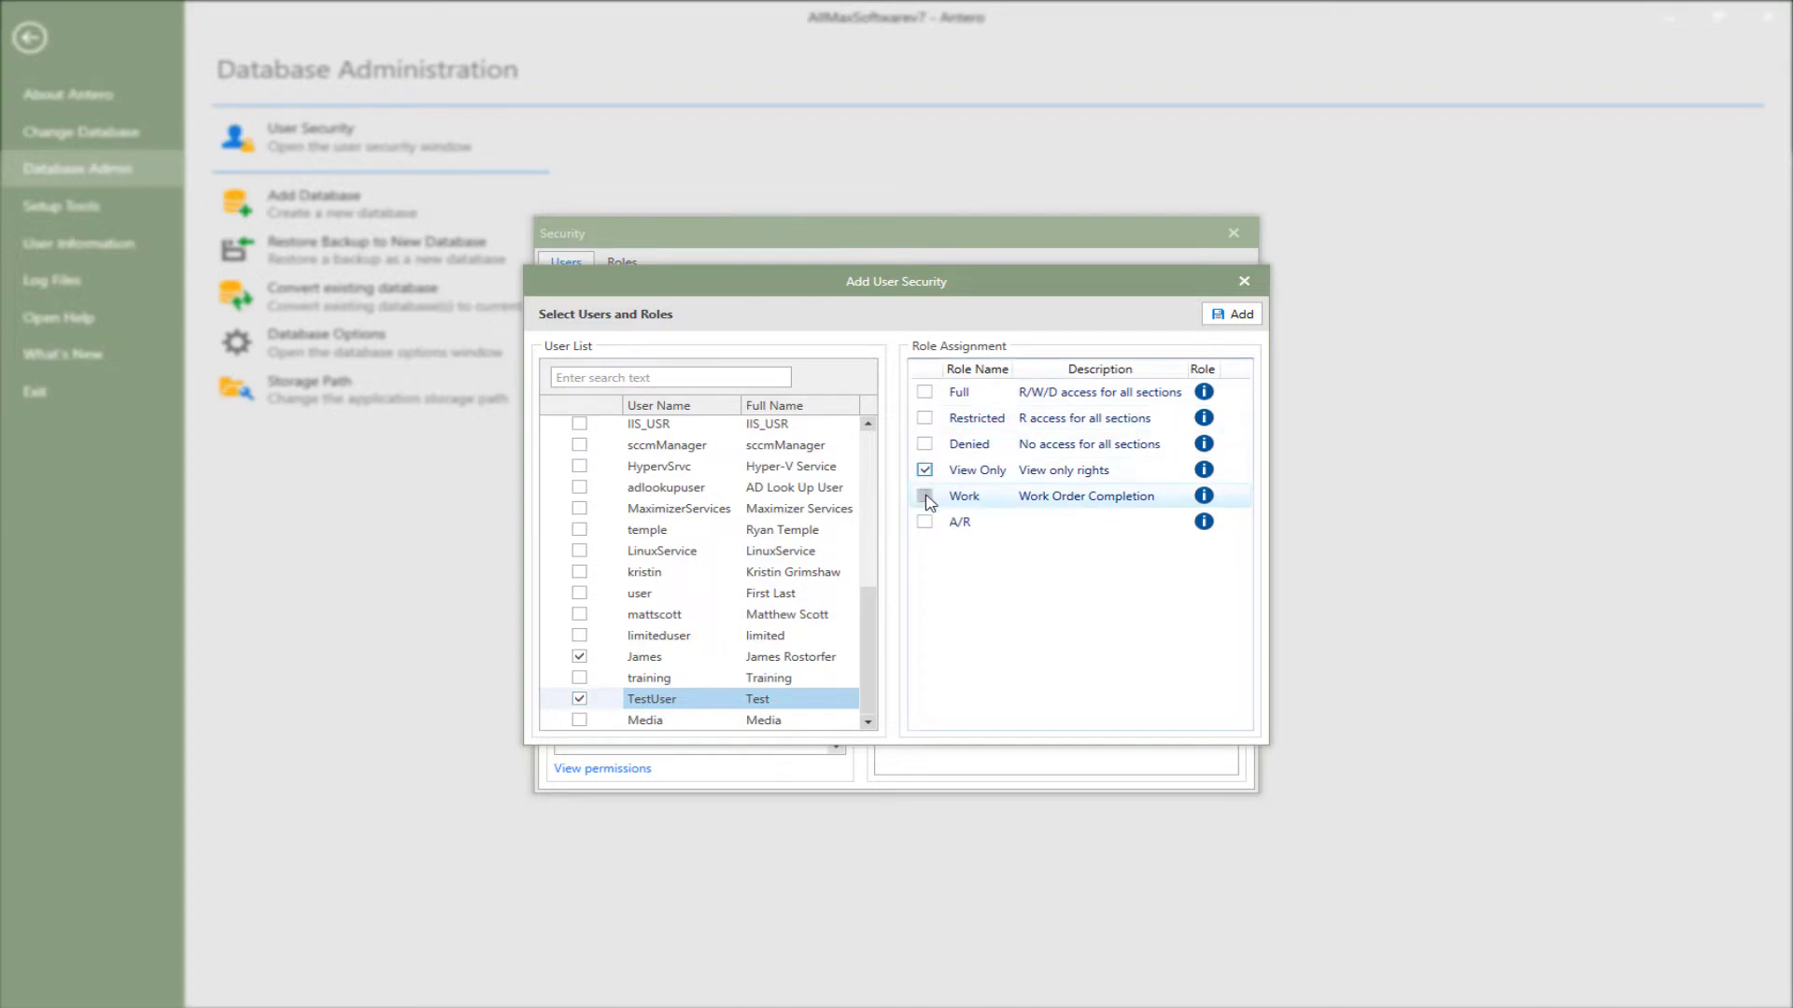
left_click(925, 496)
left_click(1233, 314)
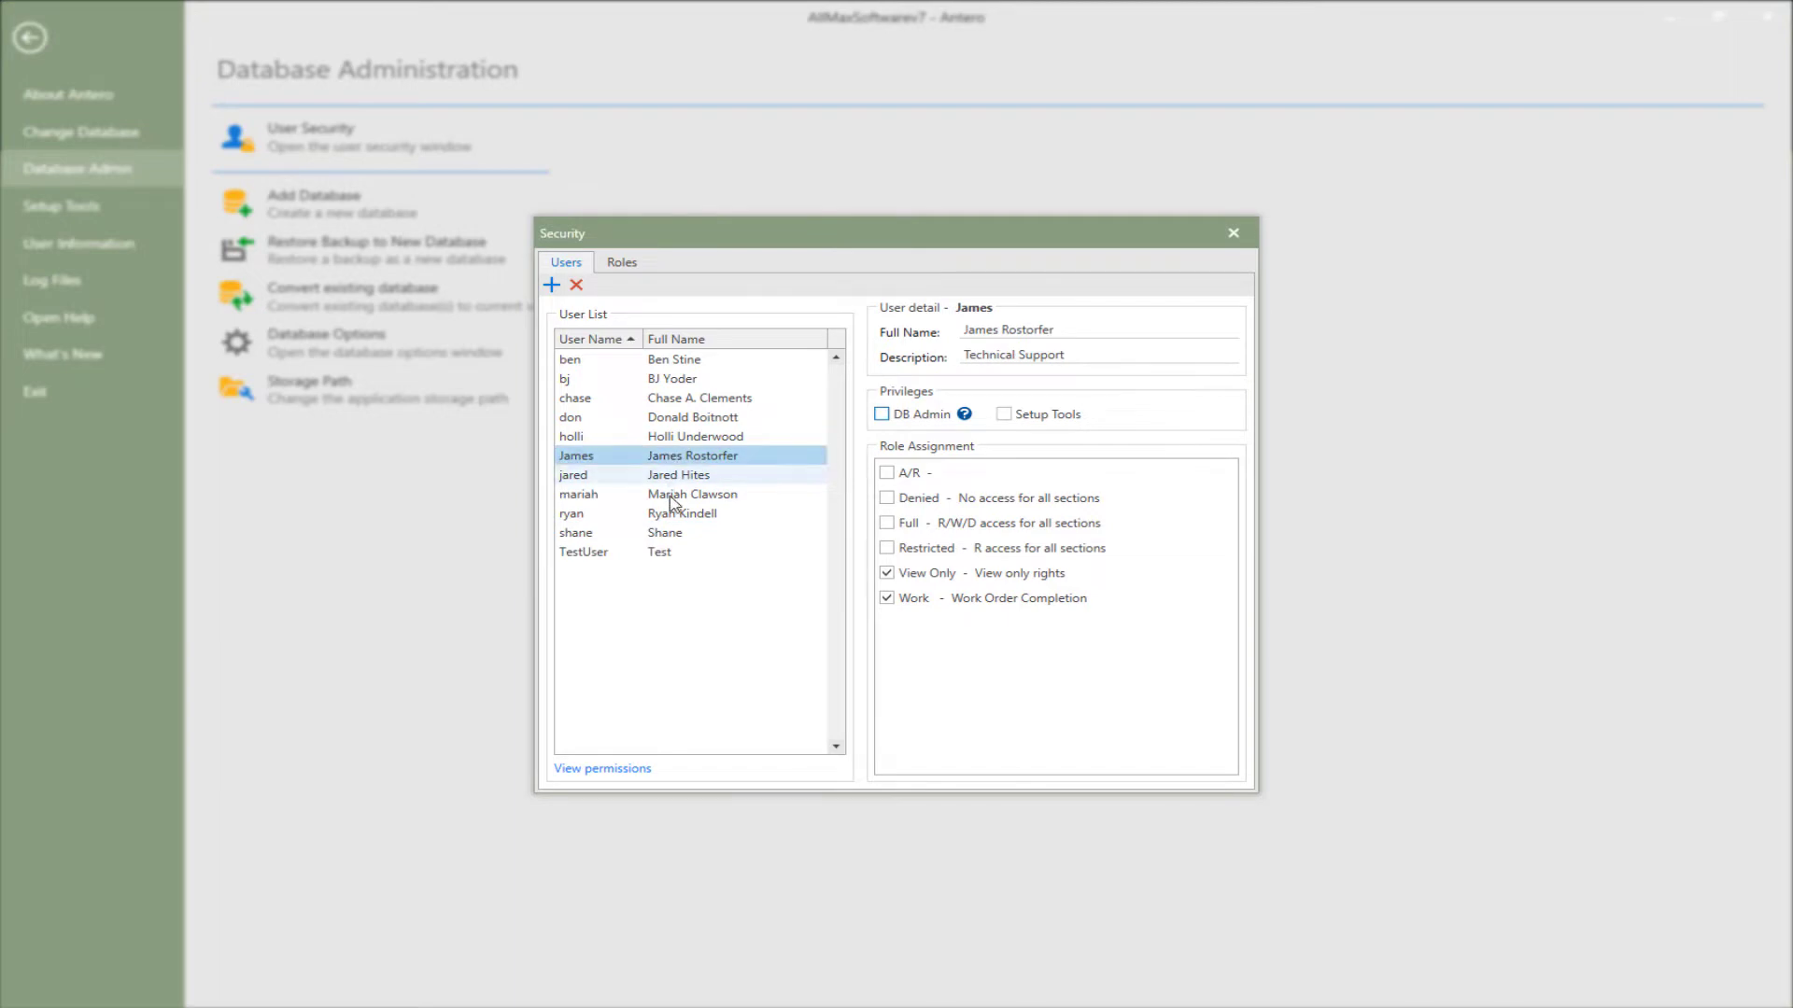
- Give the Technical Support user the Setup Tools privilege and close the Security window
left_click(674, 553)
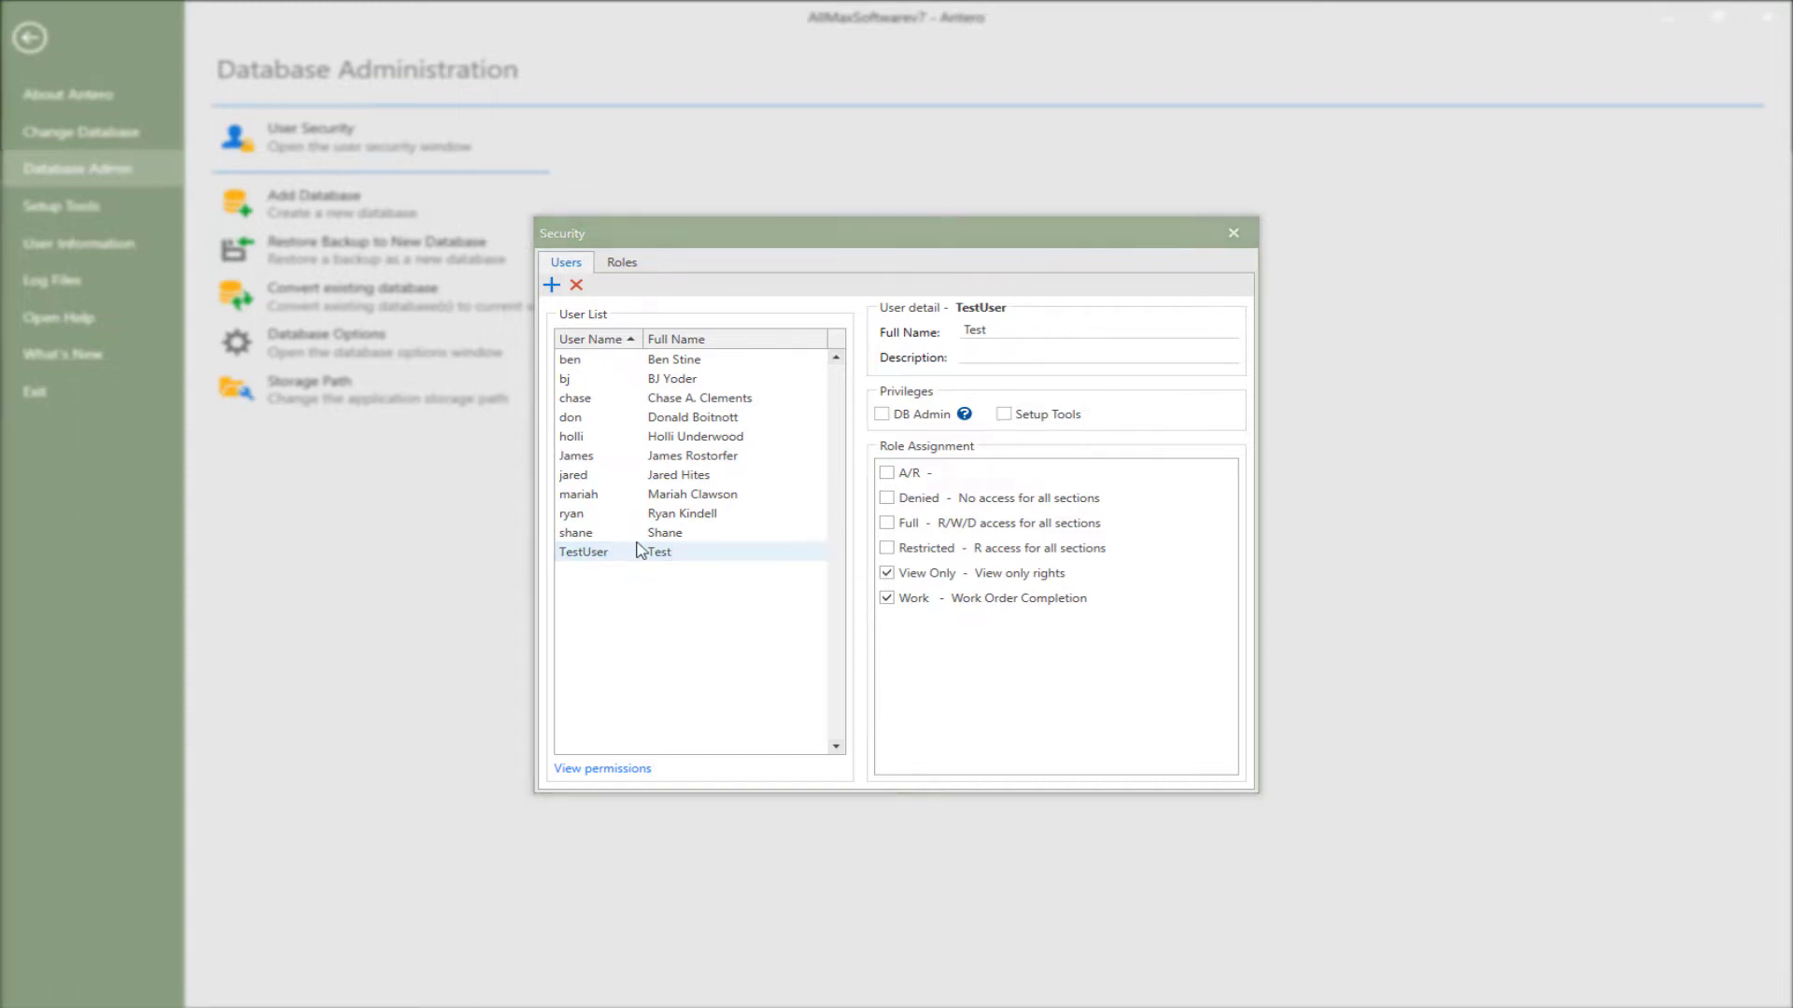
left_click(642, 459)
left_click(1107, 356)
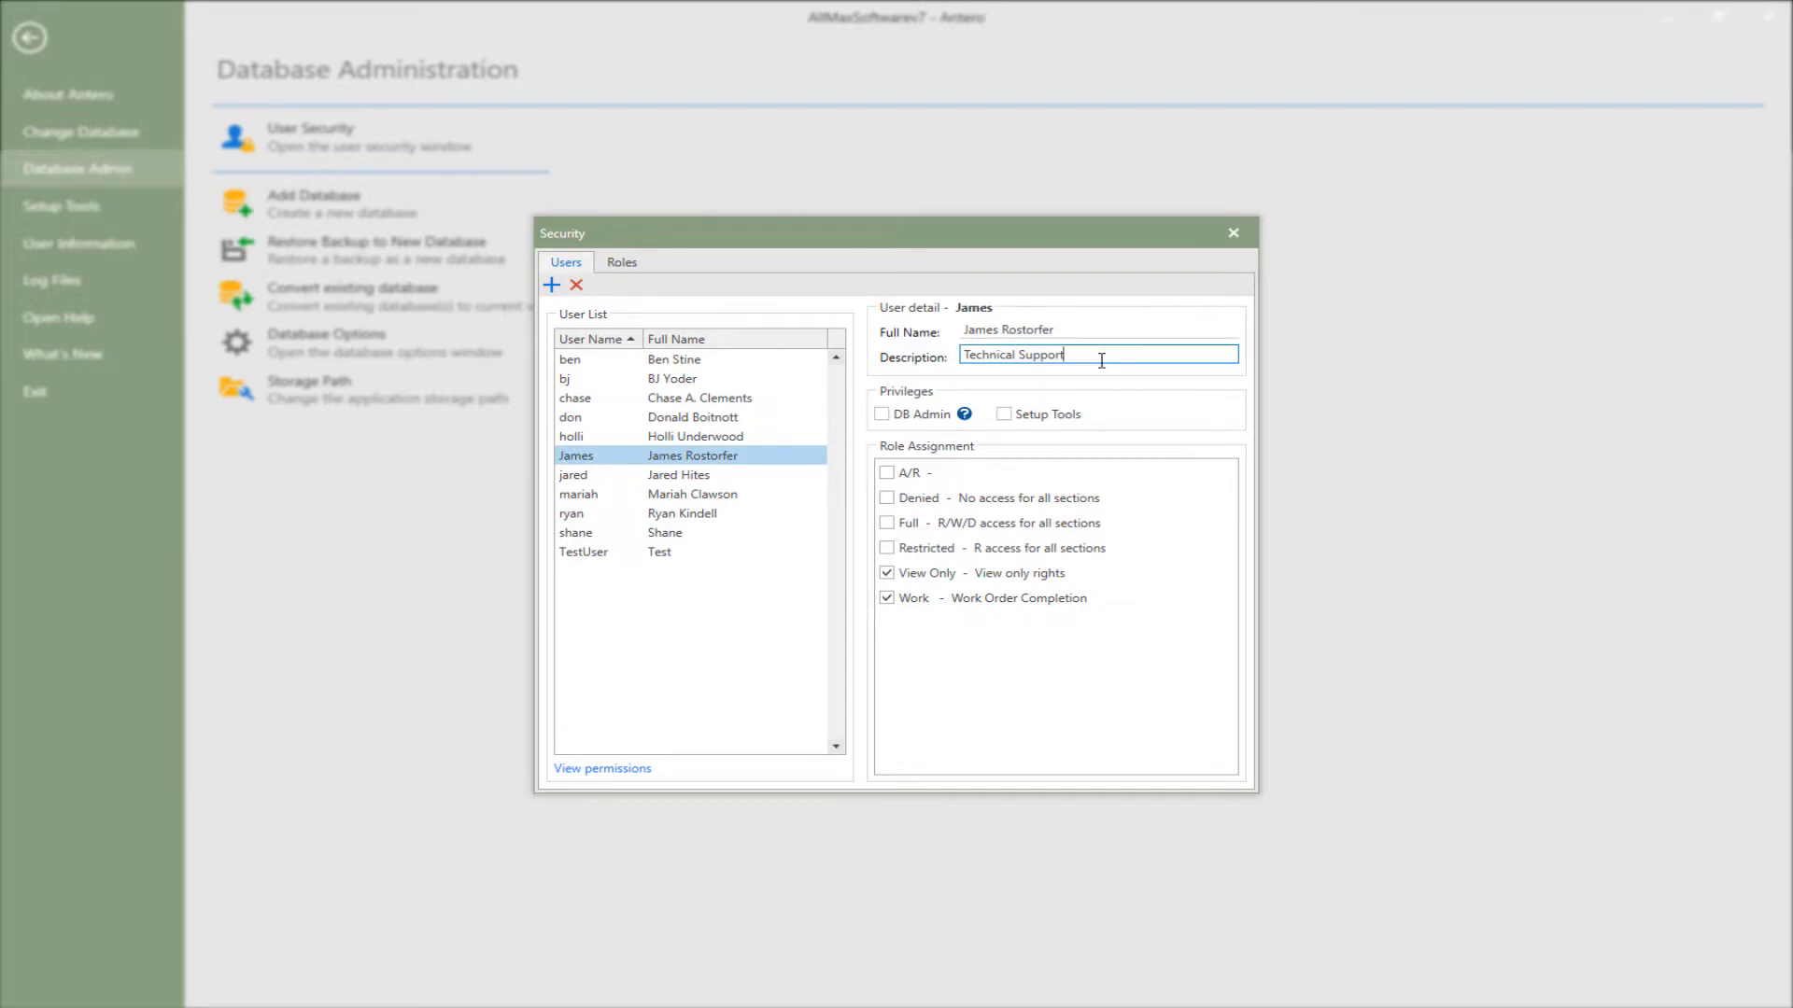
left_click(1004, 414)
left_click(1233, 232)
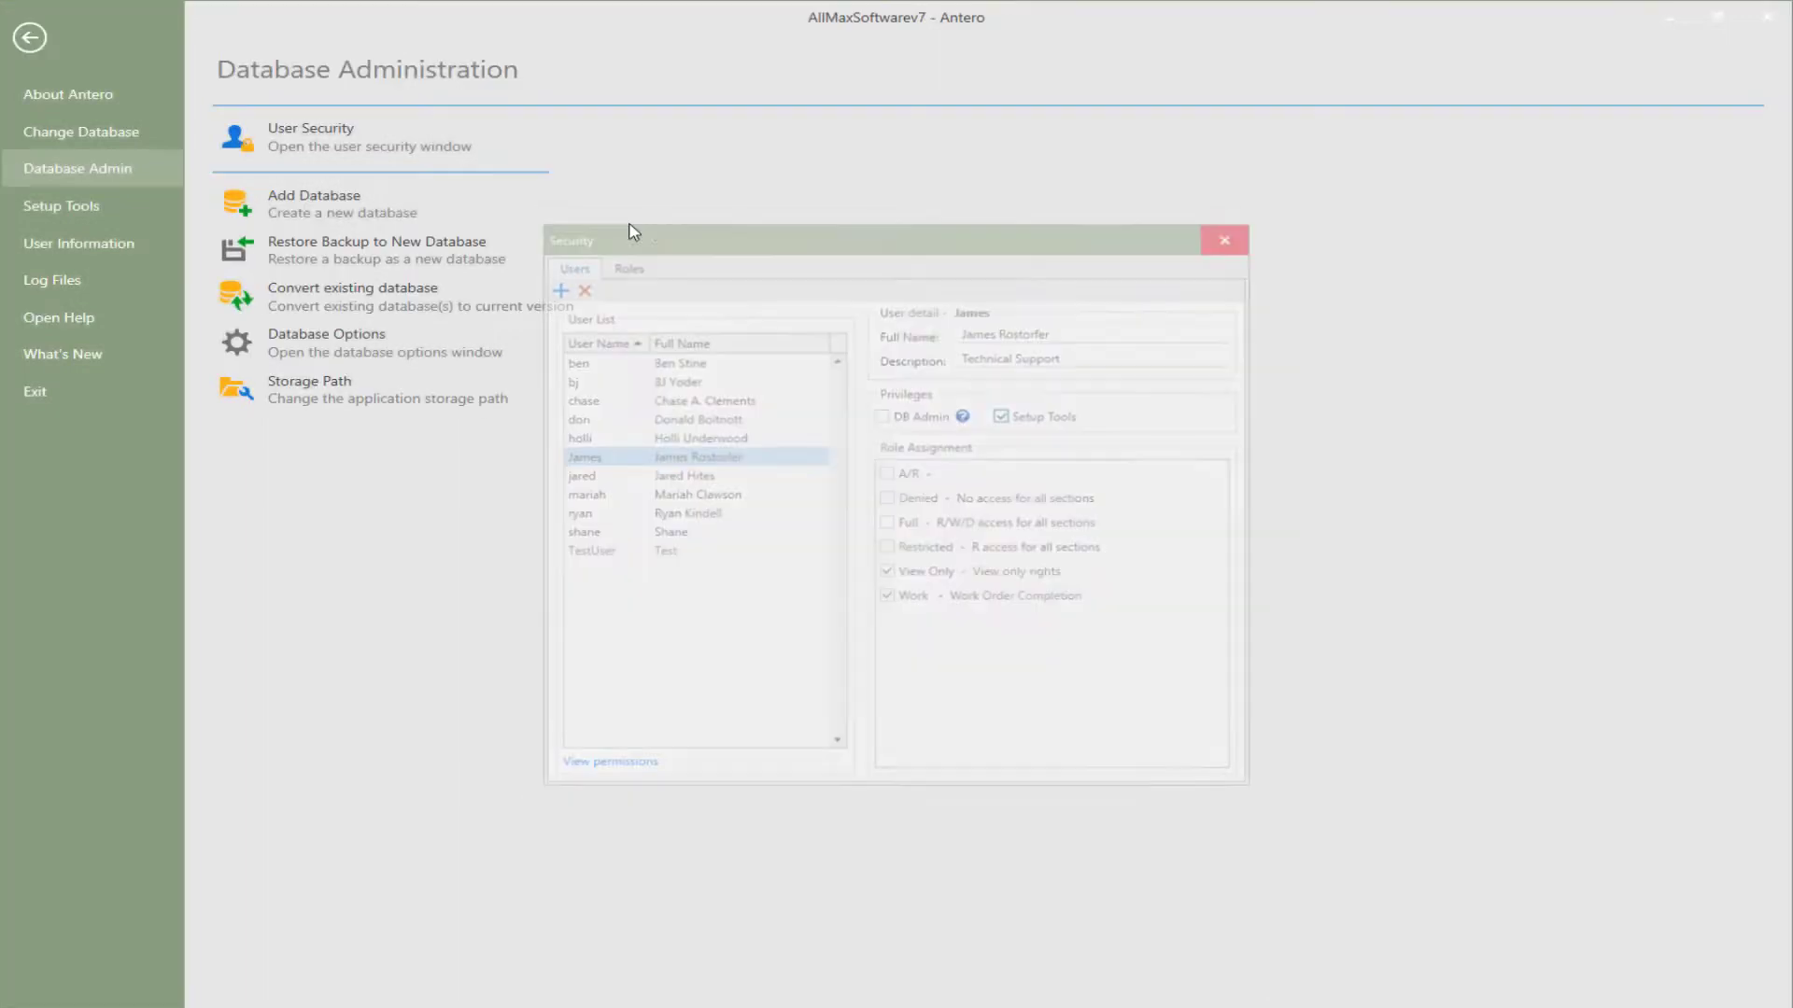
- Reopen User Security from Database Administration and view the DB Admin user's section permissions
left_click(124, 208)
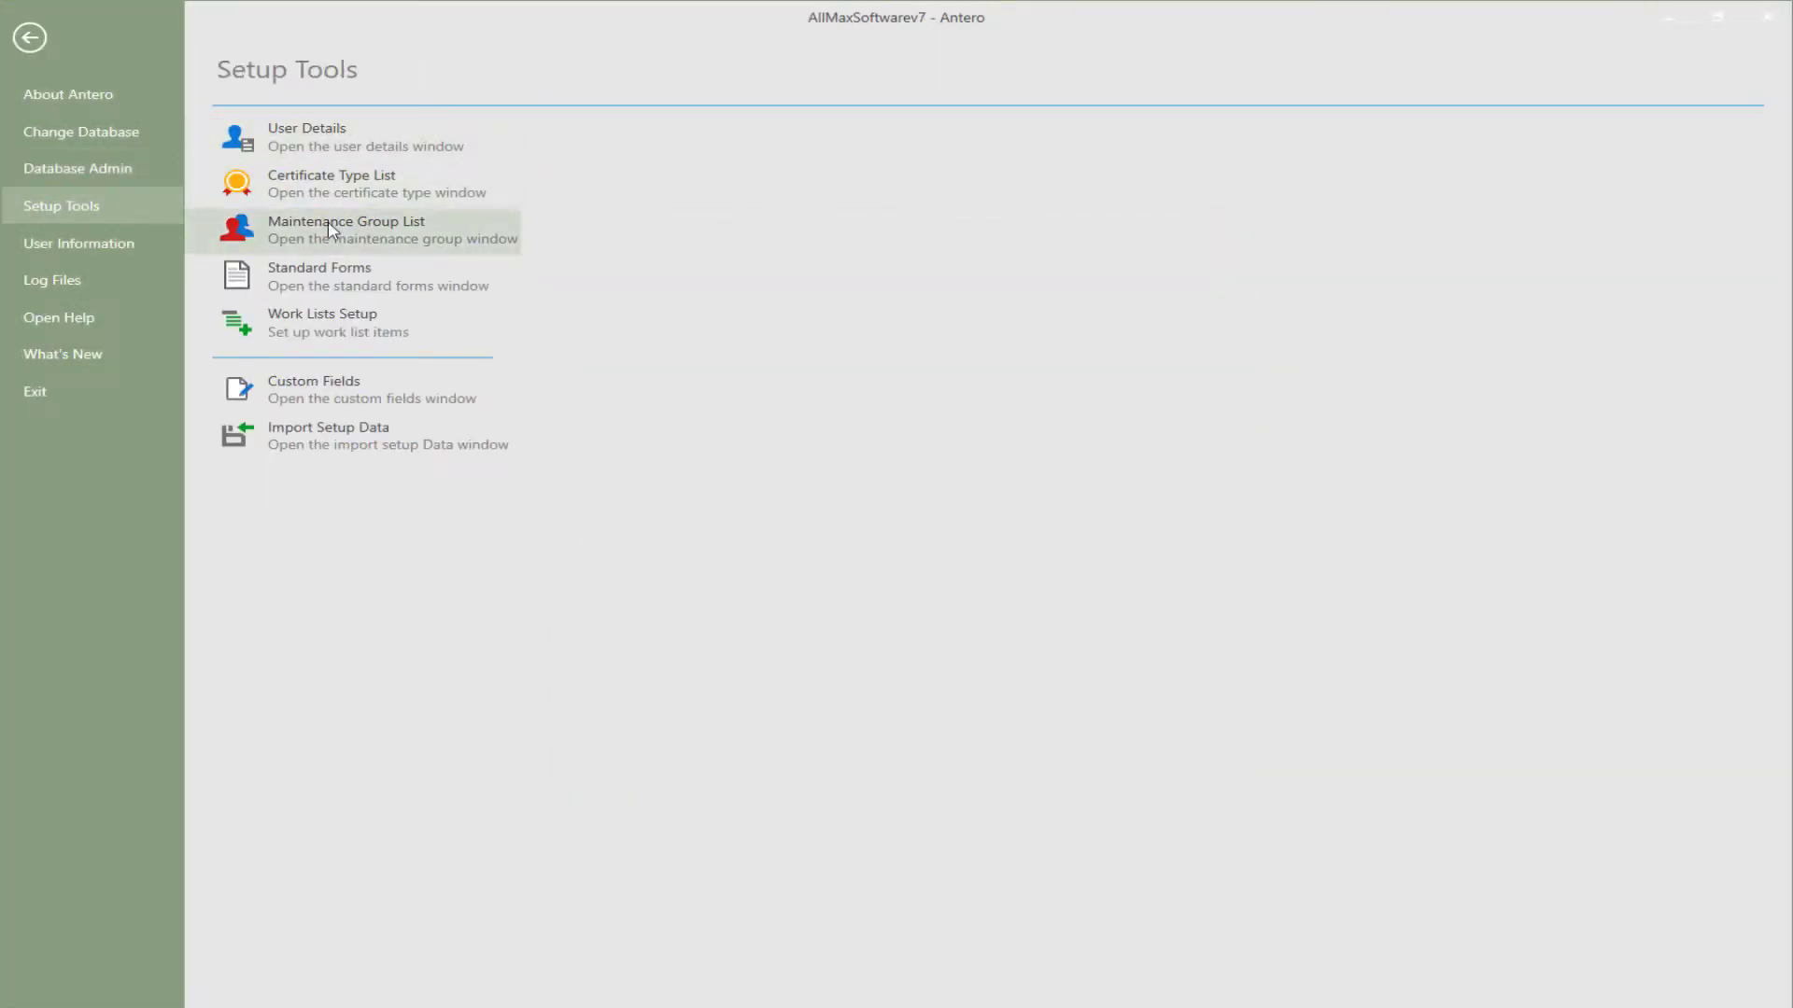
left_click(133, 170)
left_click(310, 138)
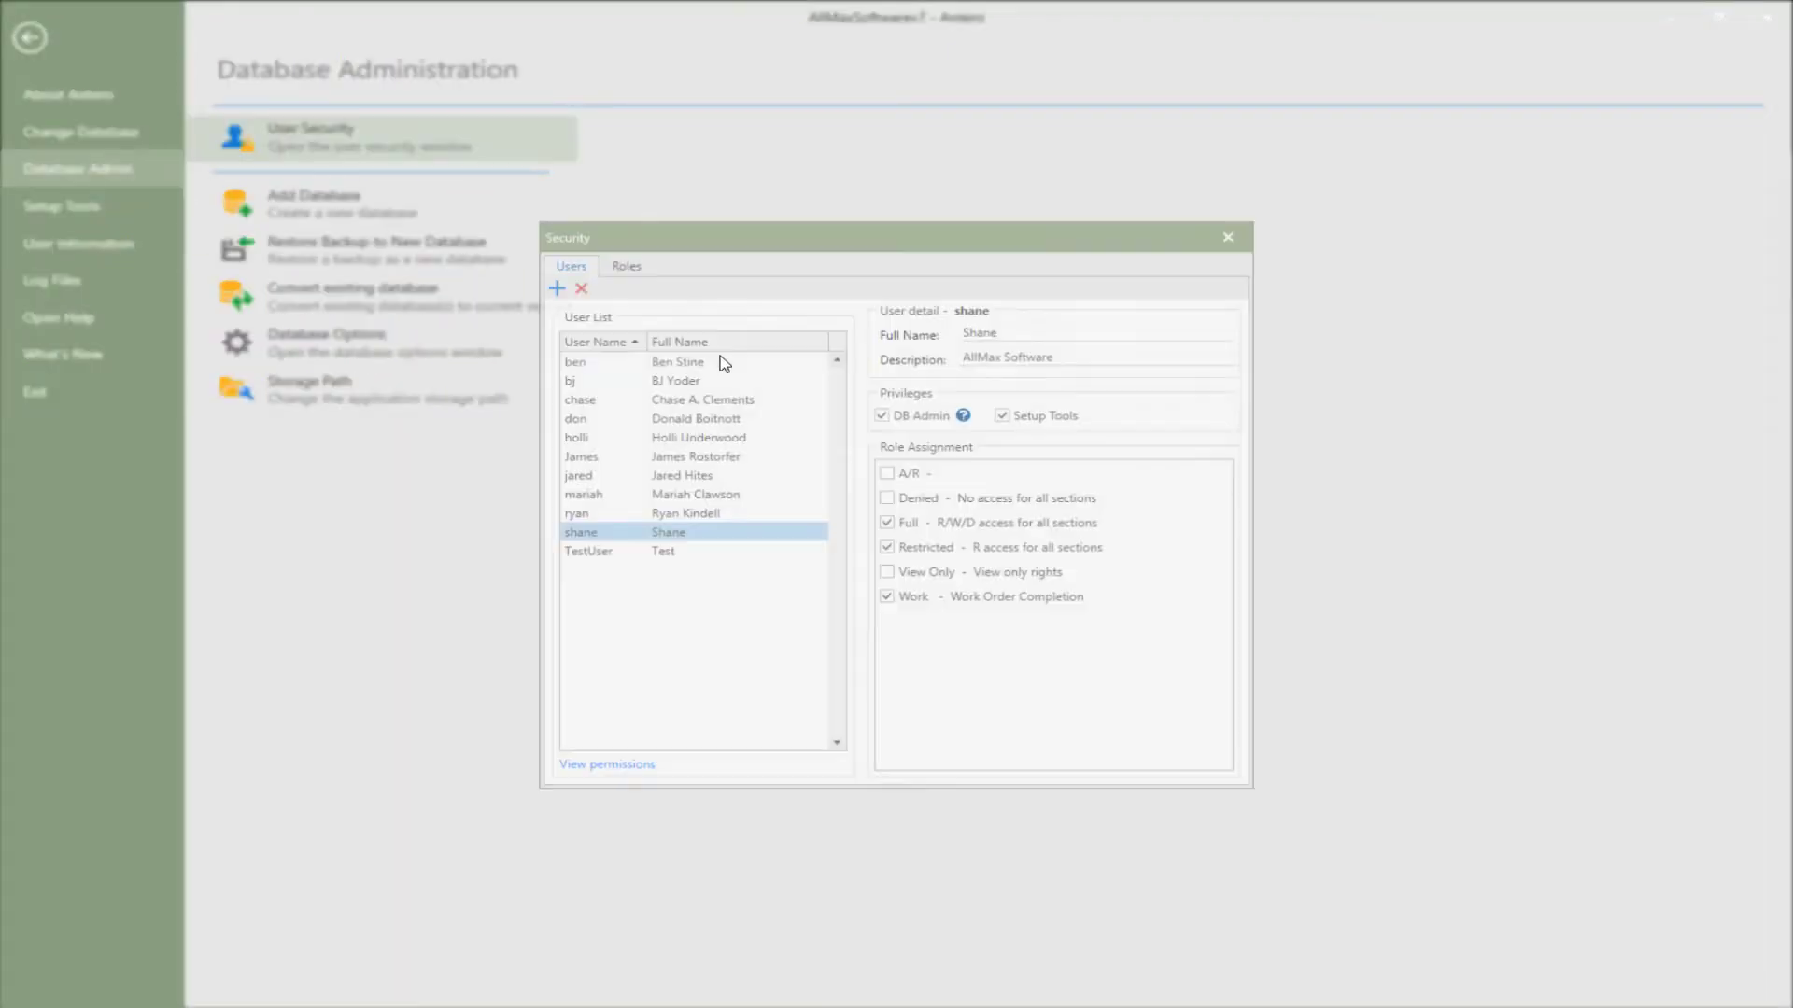
left_click(622, 771)
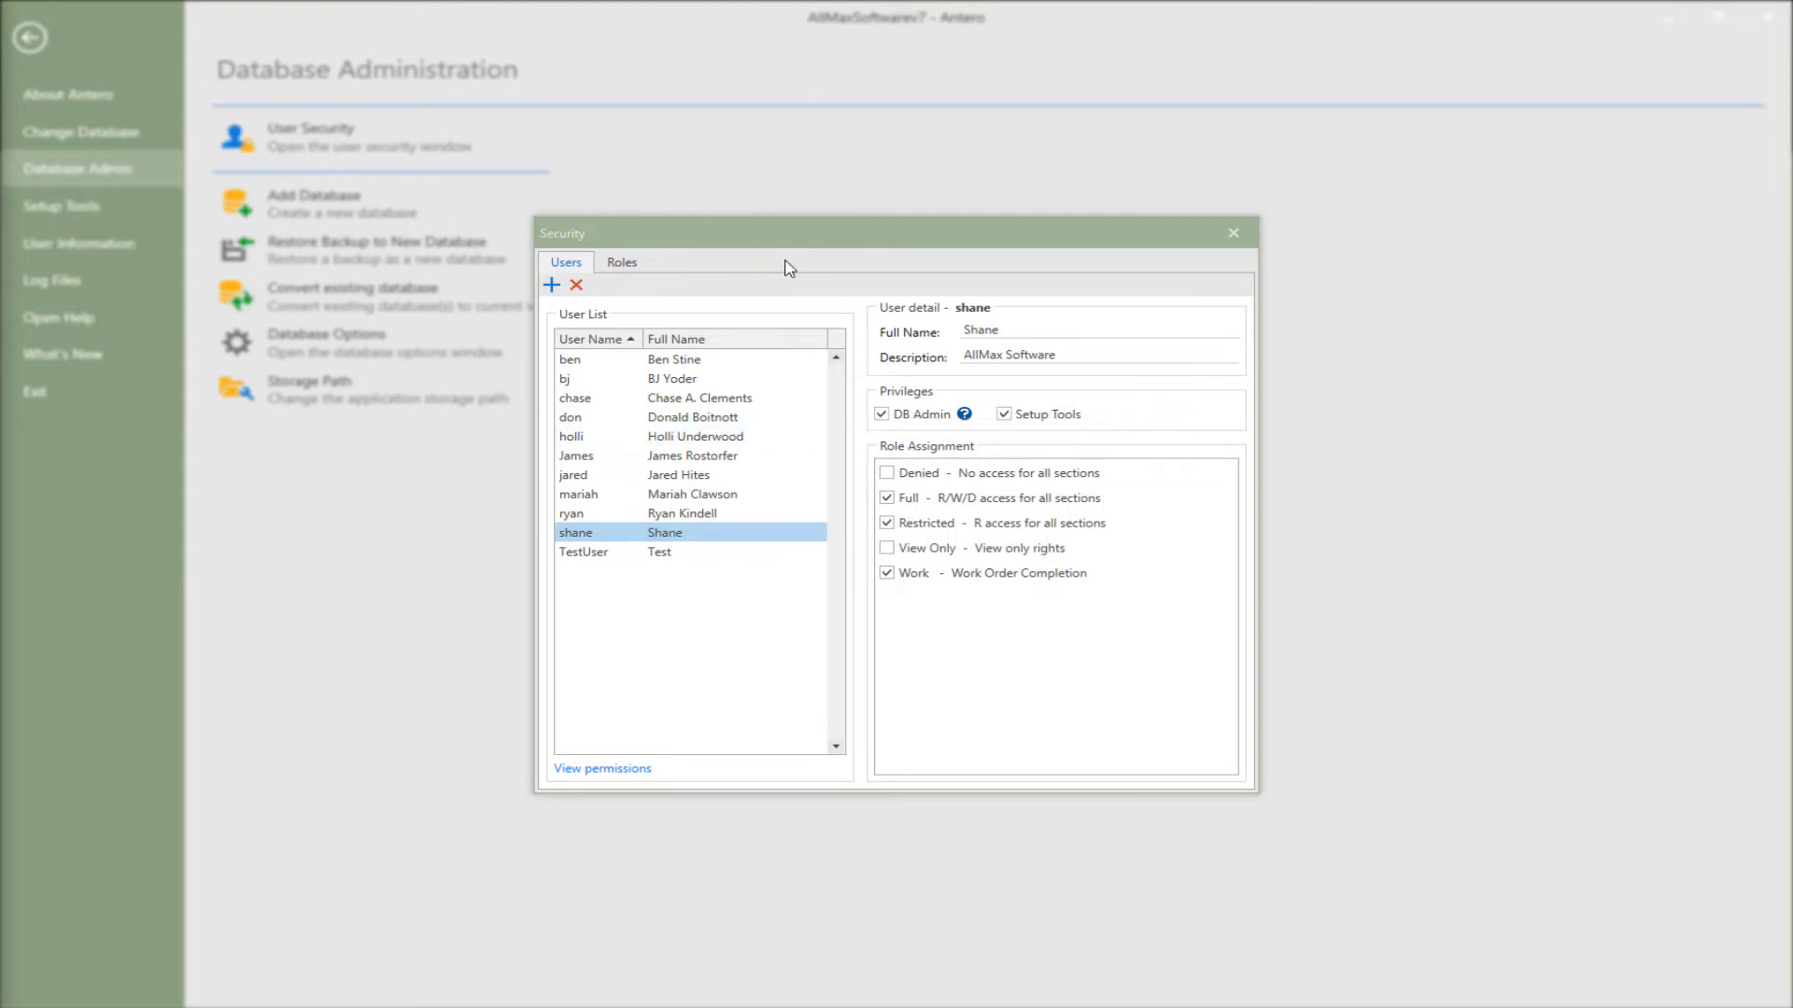
- On the Roles tab, compare the Restricted, View Only, Work and Full role permissions
left_click(623, 264)
left_click(672, 398)
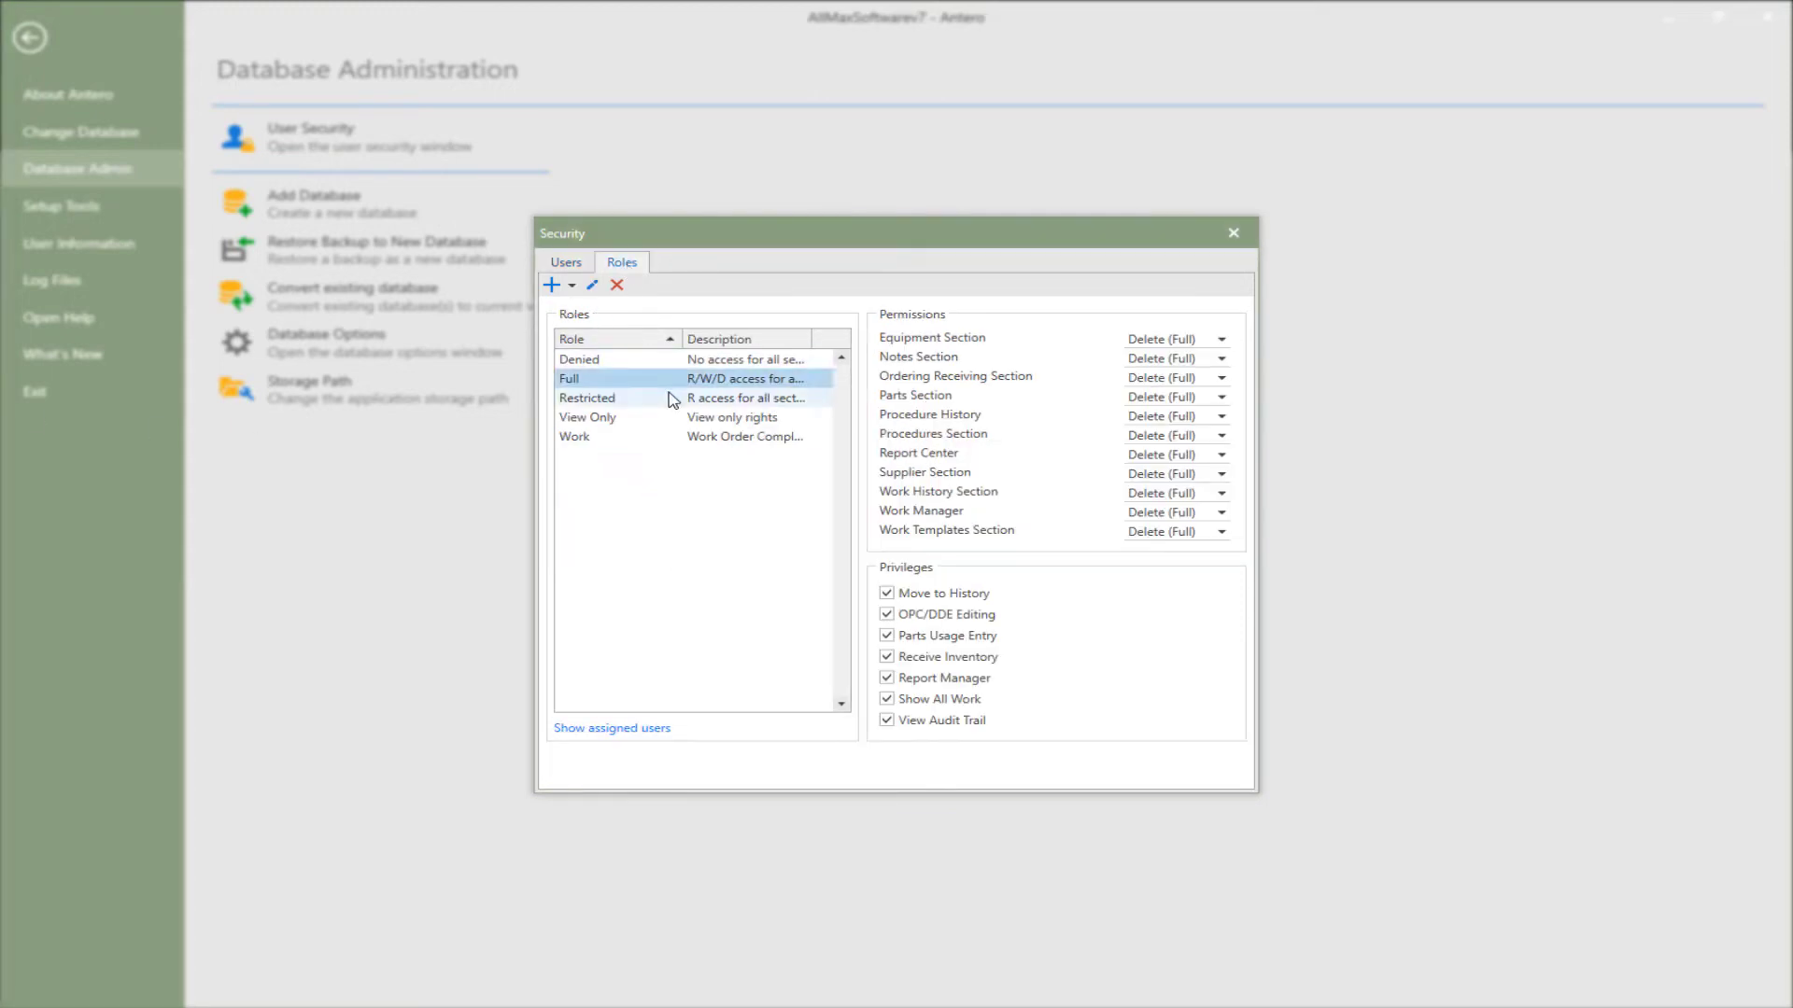
left_click(674, 424)
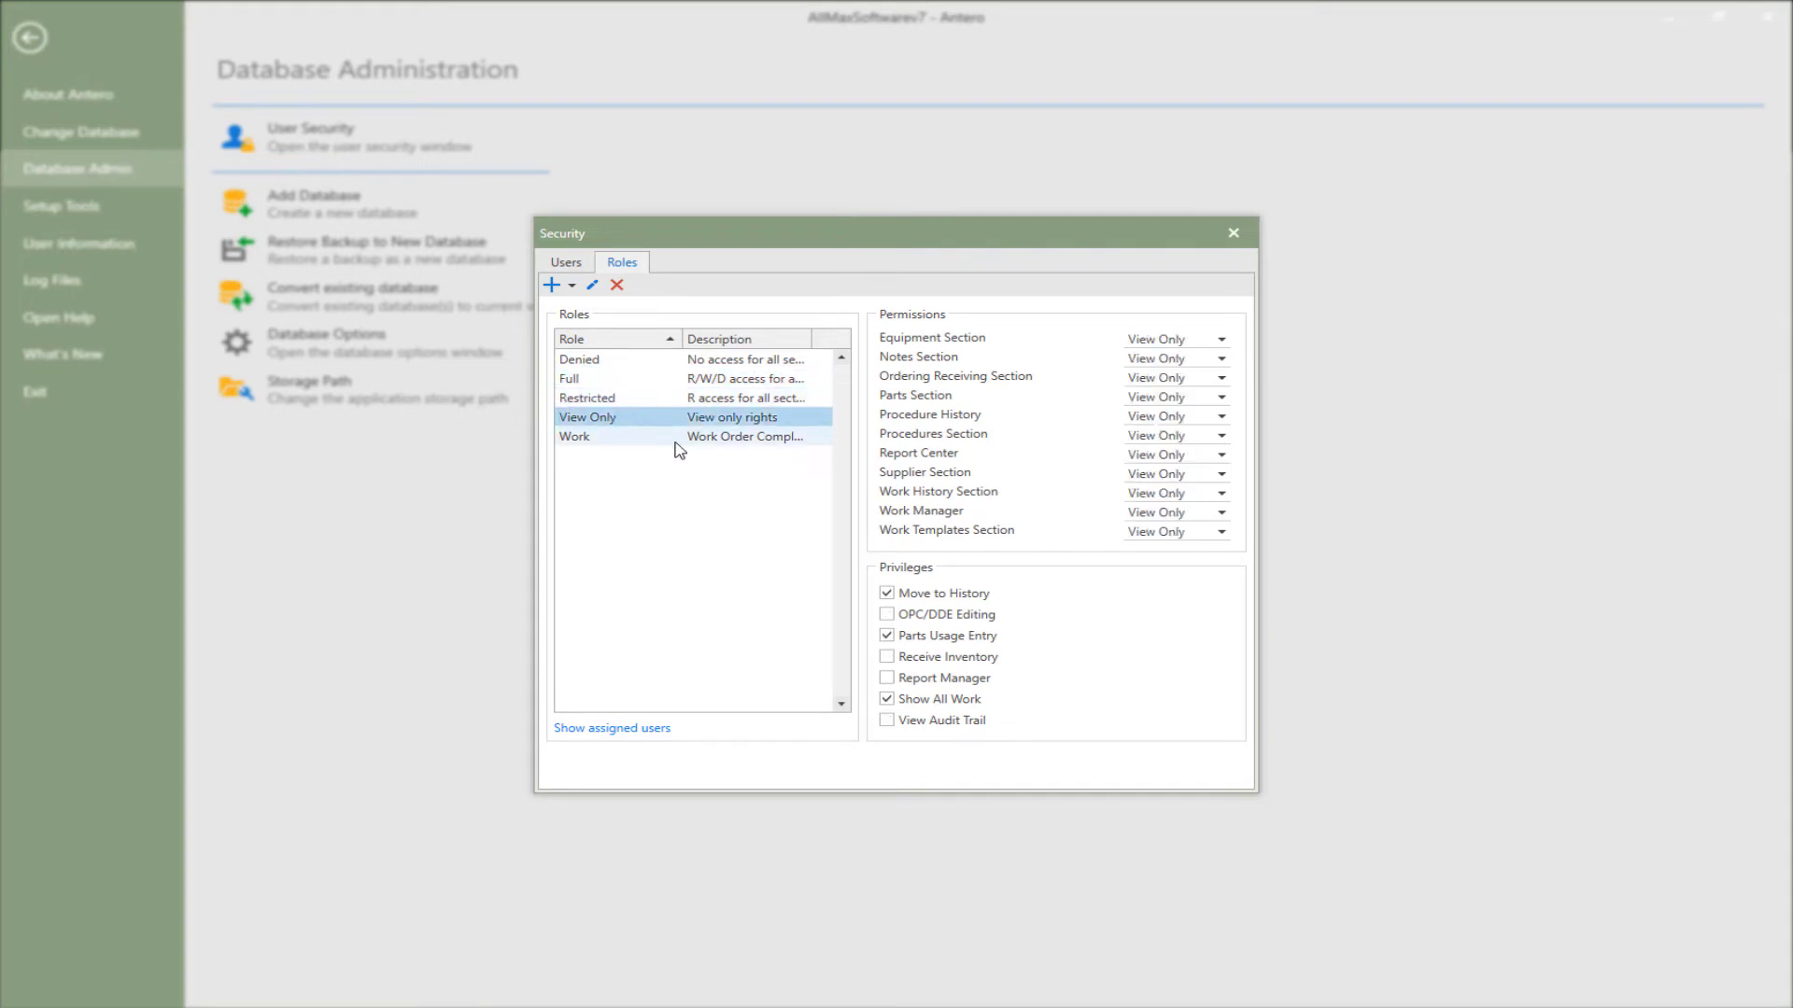
left_click(675, 439)
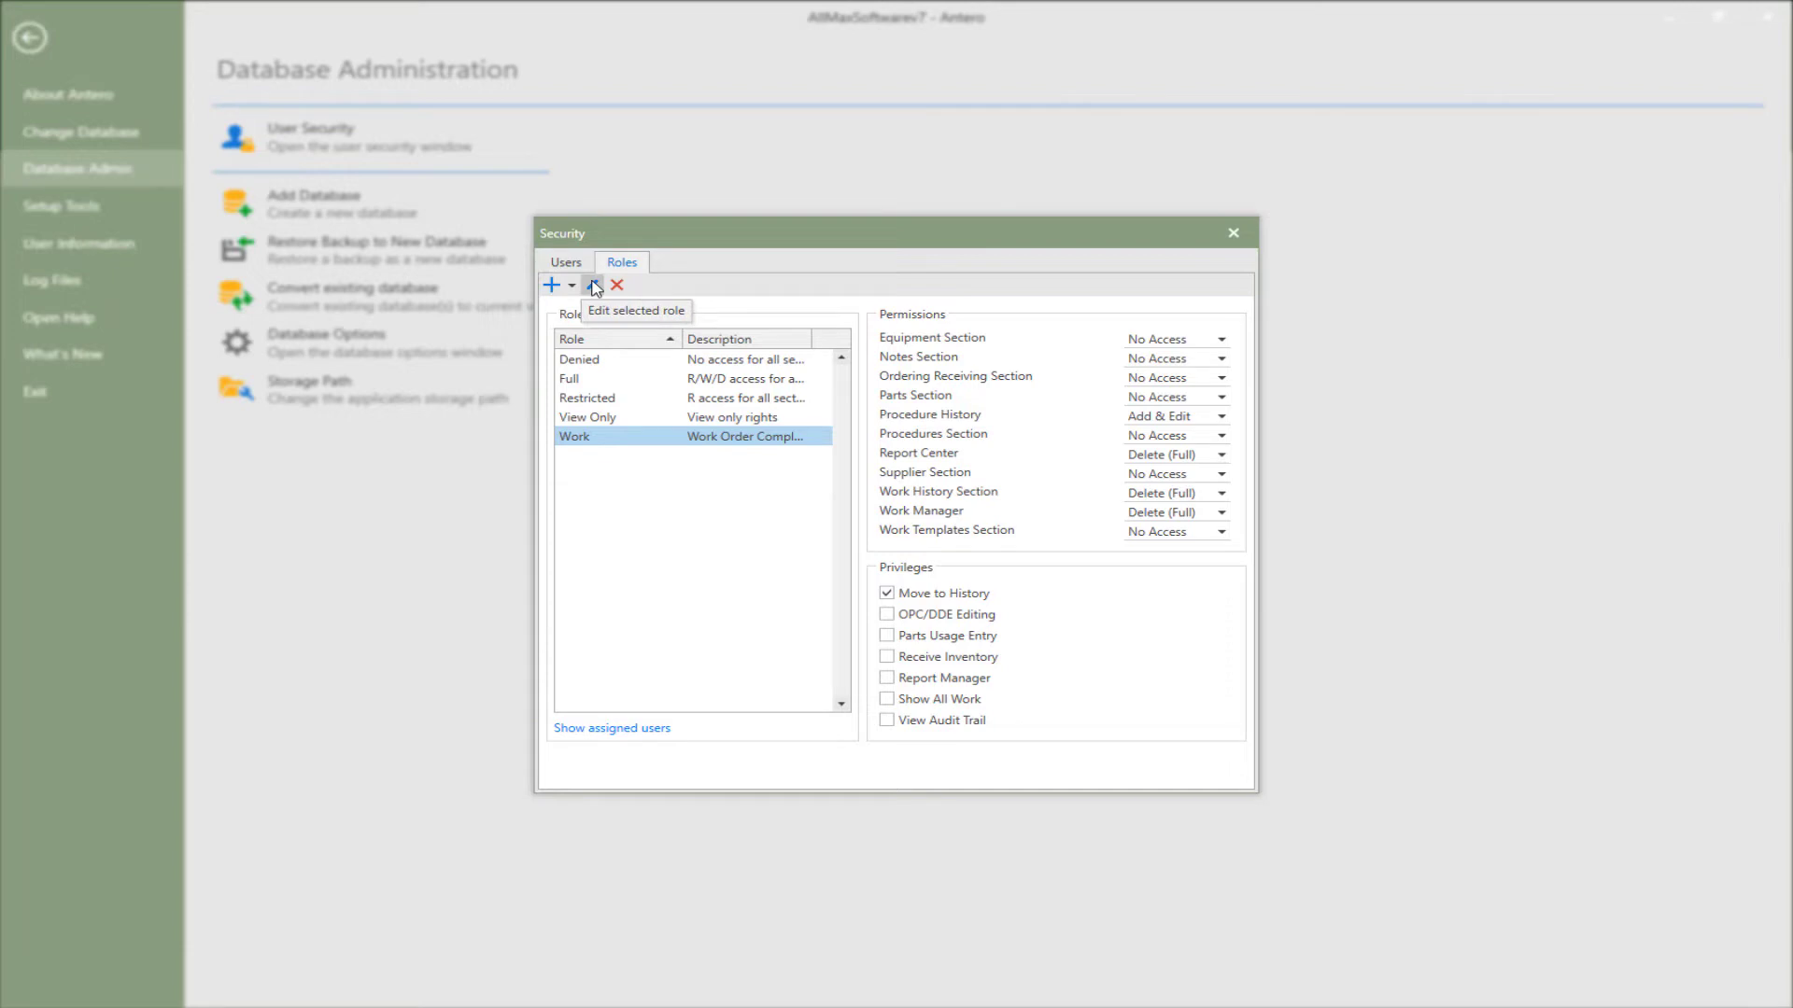
left_click(613, 423)
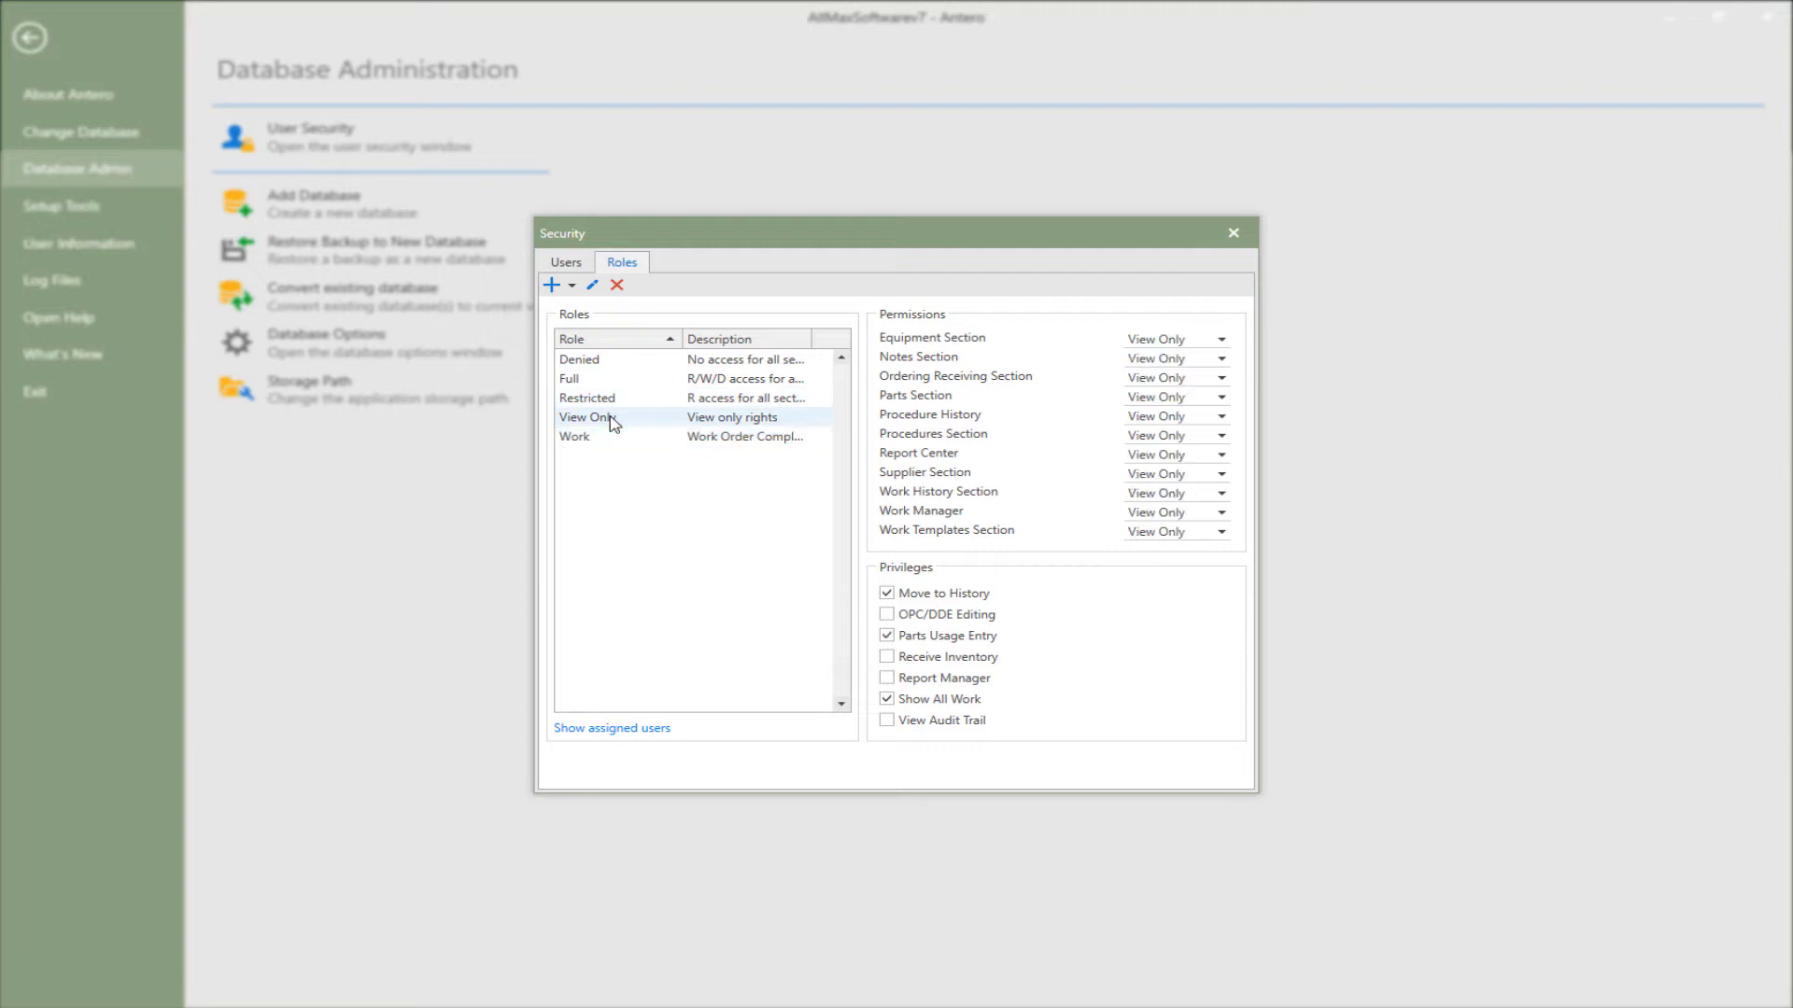
left_click(585, 385)
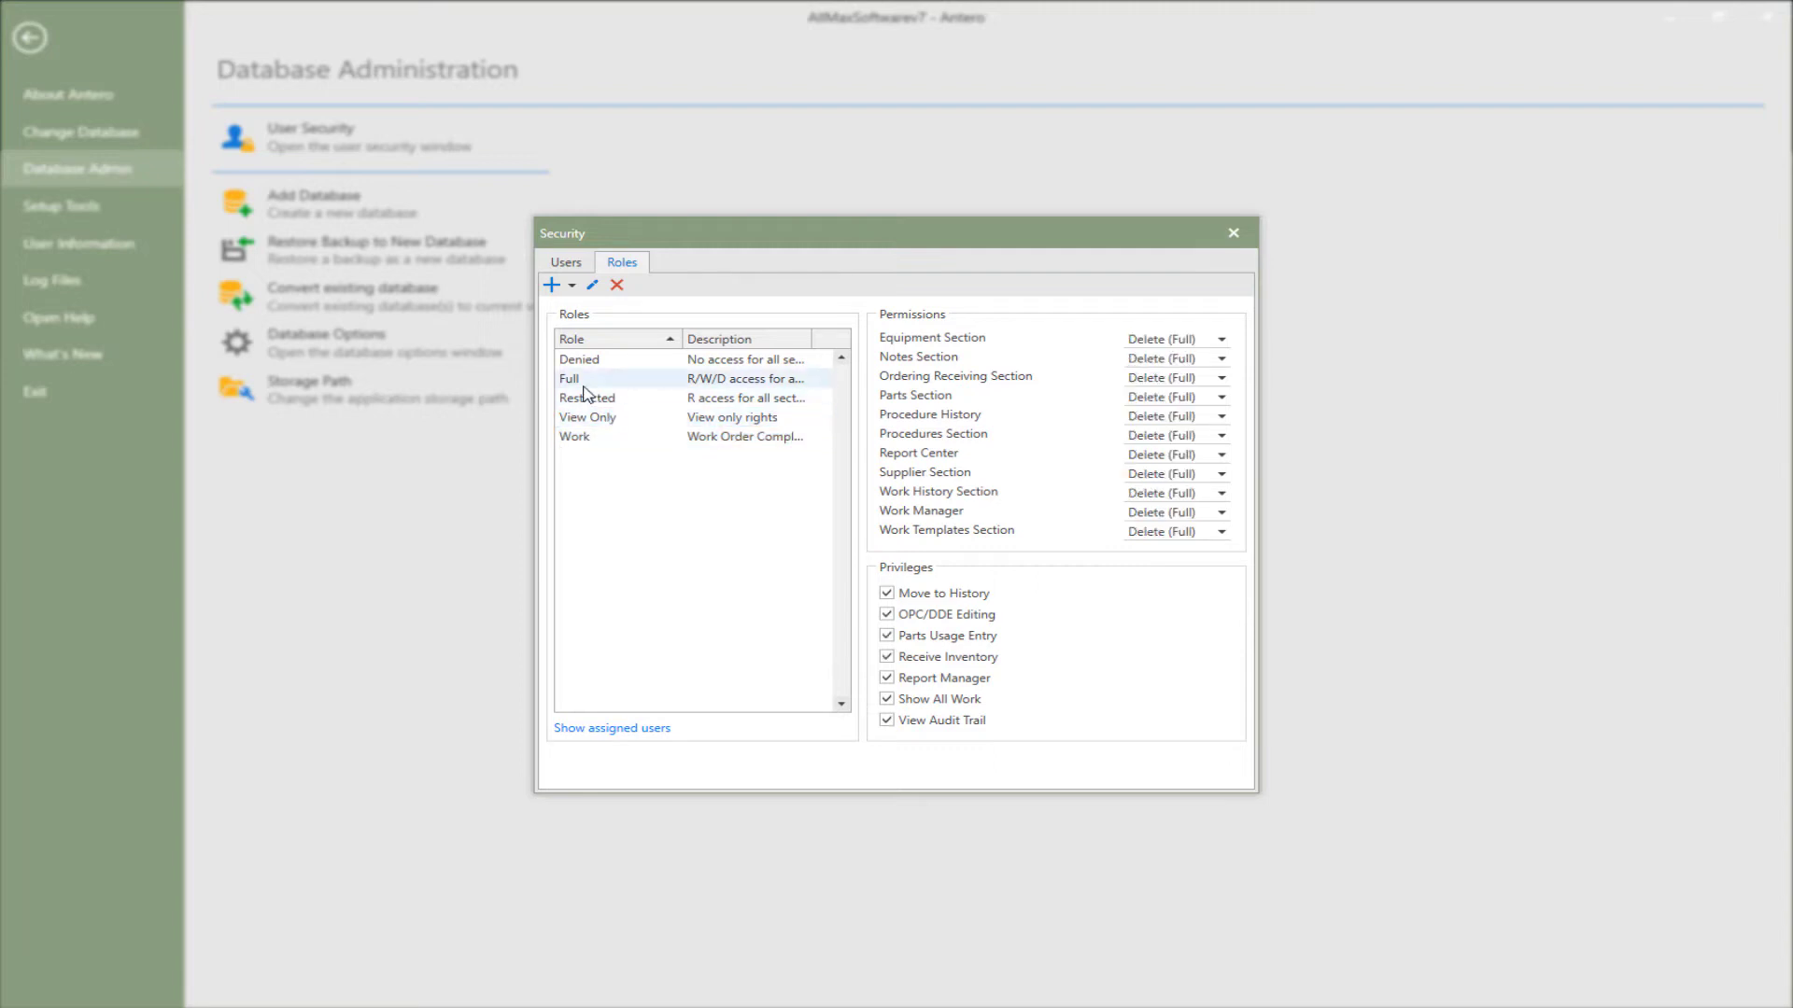
left_click(598, 439)
left_click(591, 285)
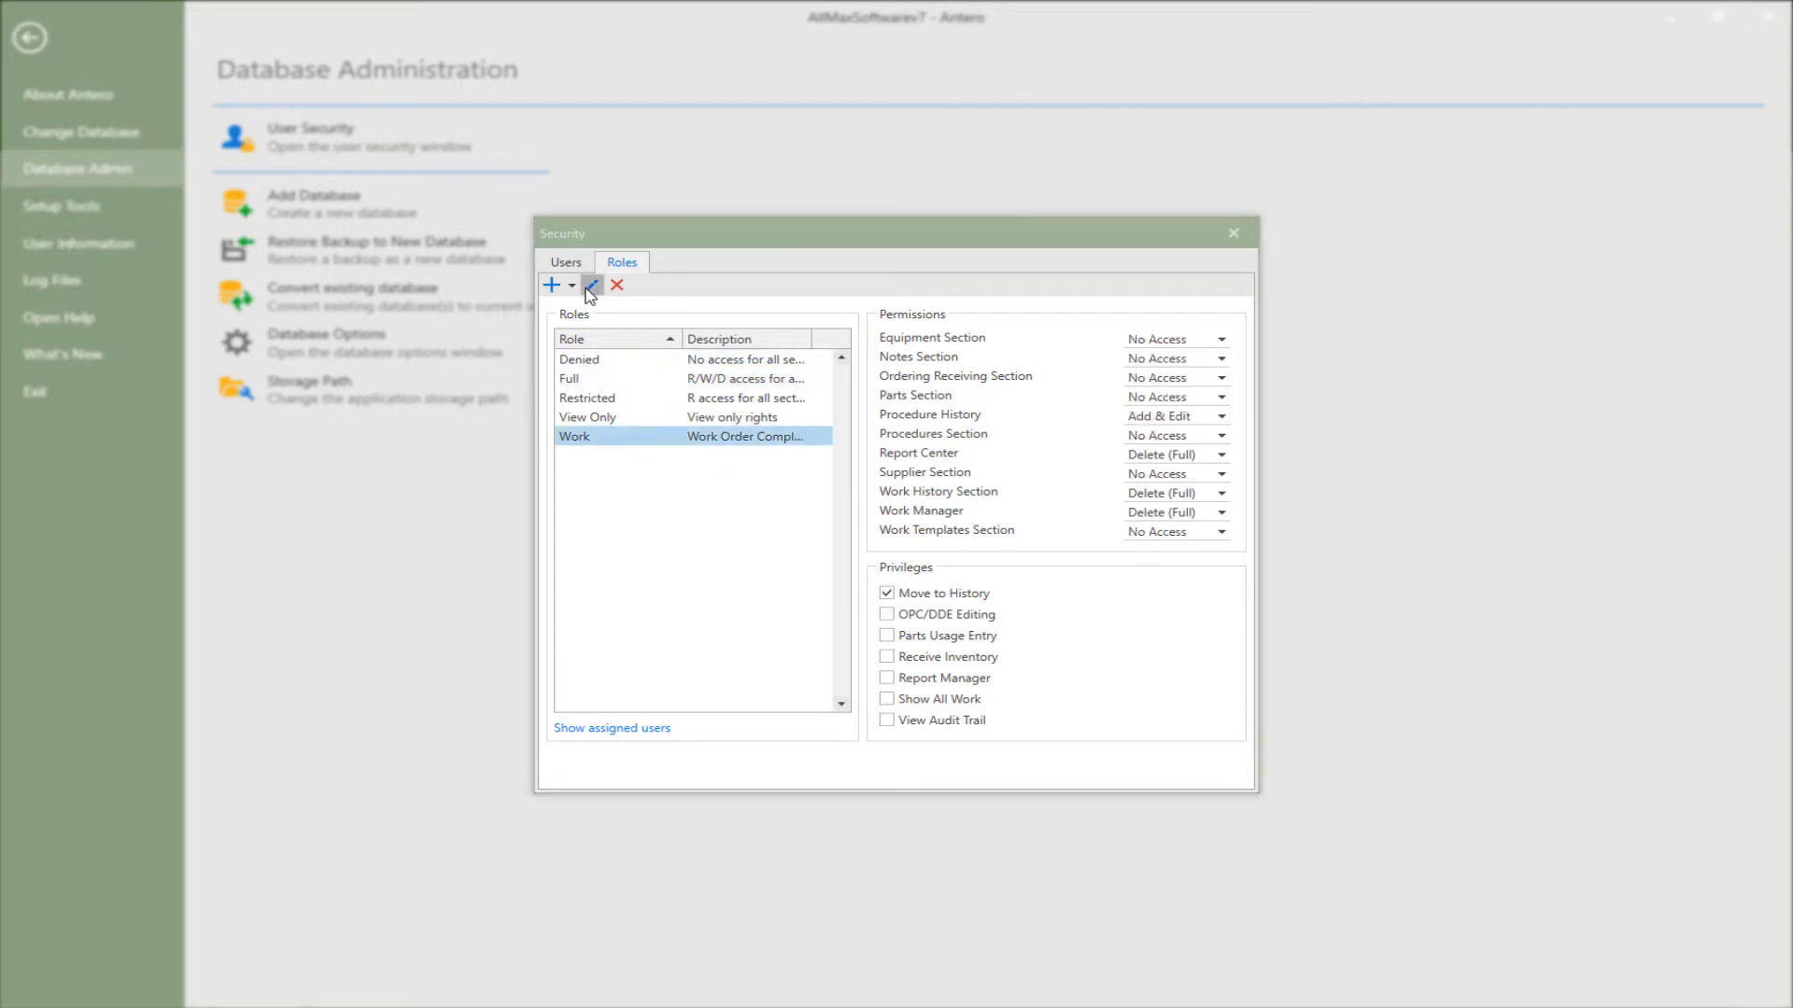
- Rename the Work role to Work Orders and give its Notes Section Delete (Full) access
left_click(781, 519)
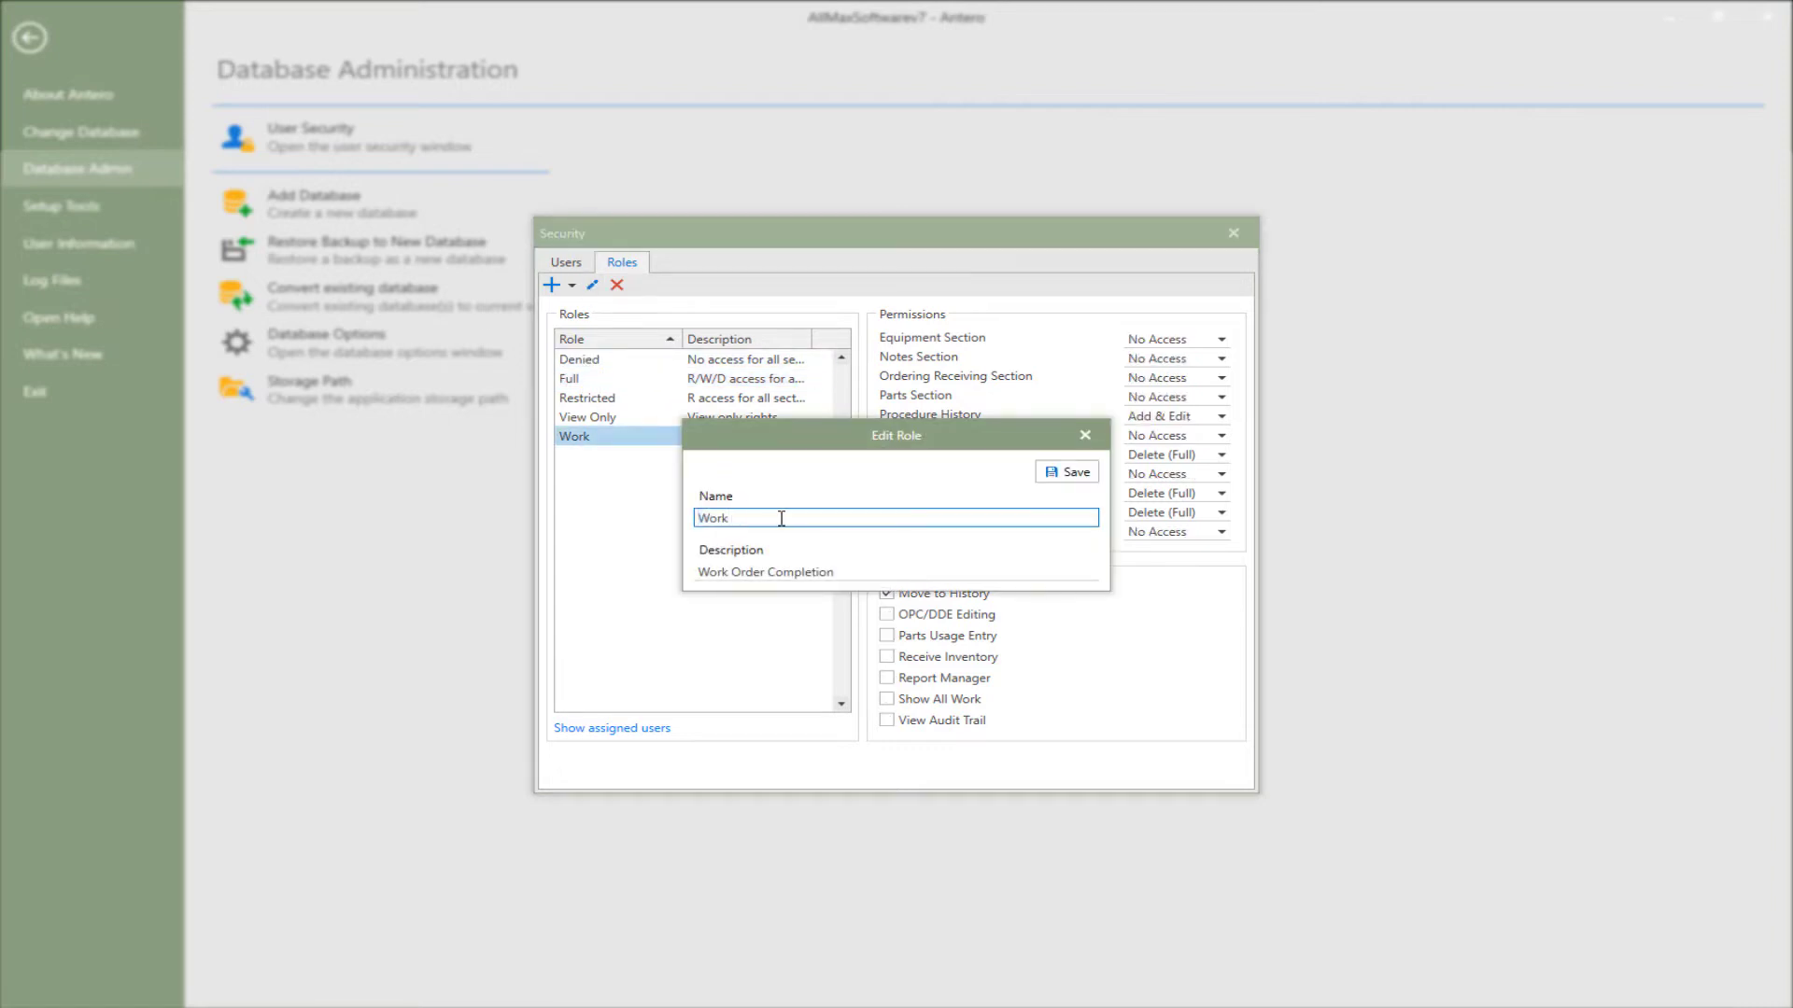
type("Orders")
left_click(1066, 471)
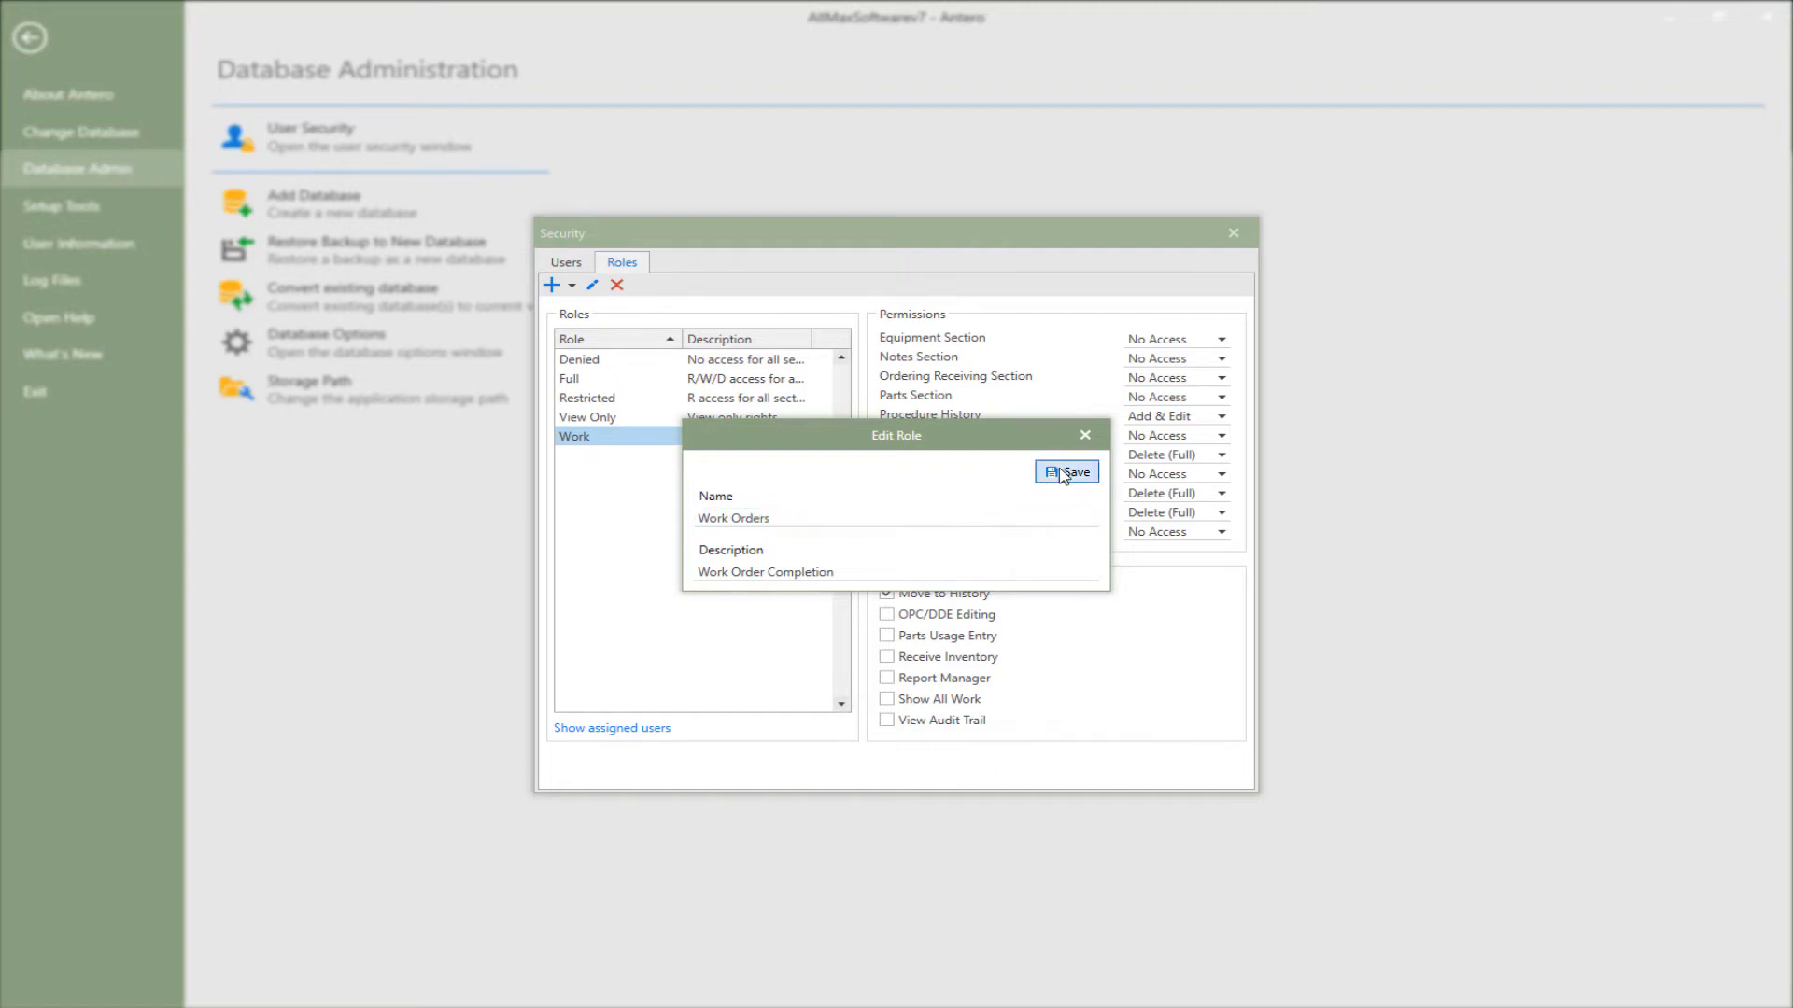
left_click(1223, 364)
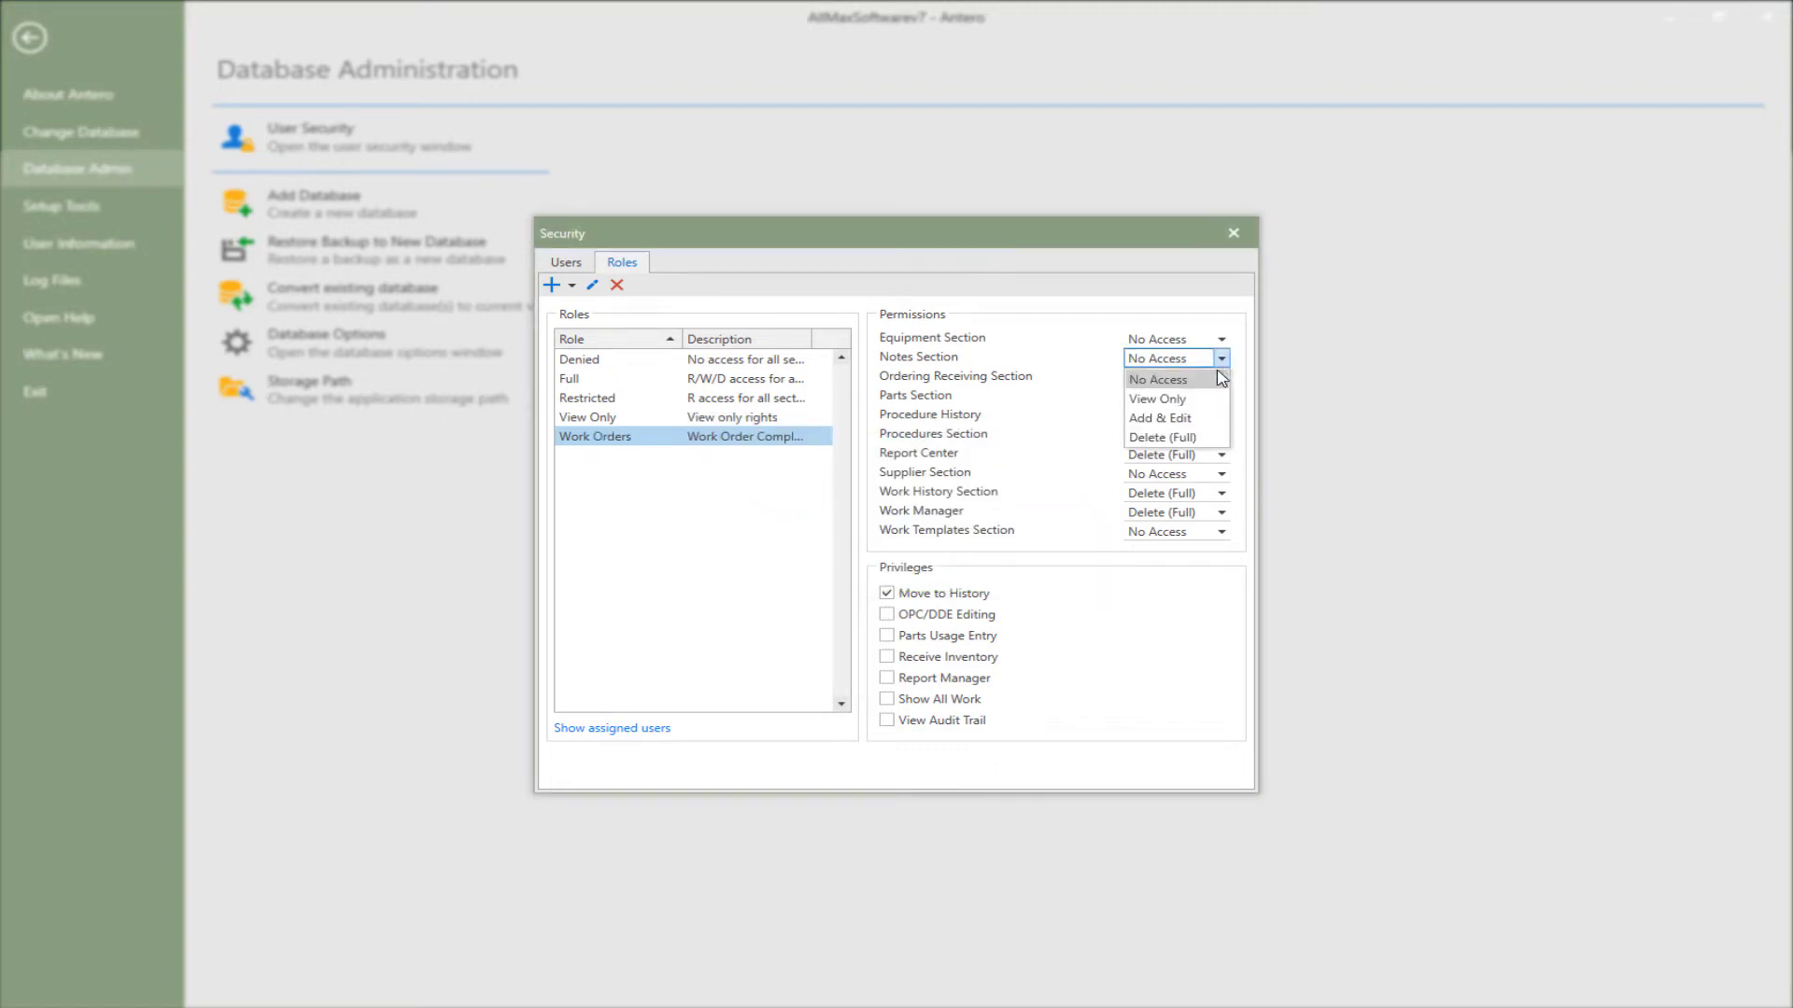
left_click(1212, 437)
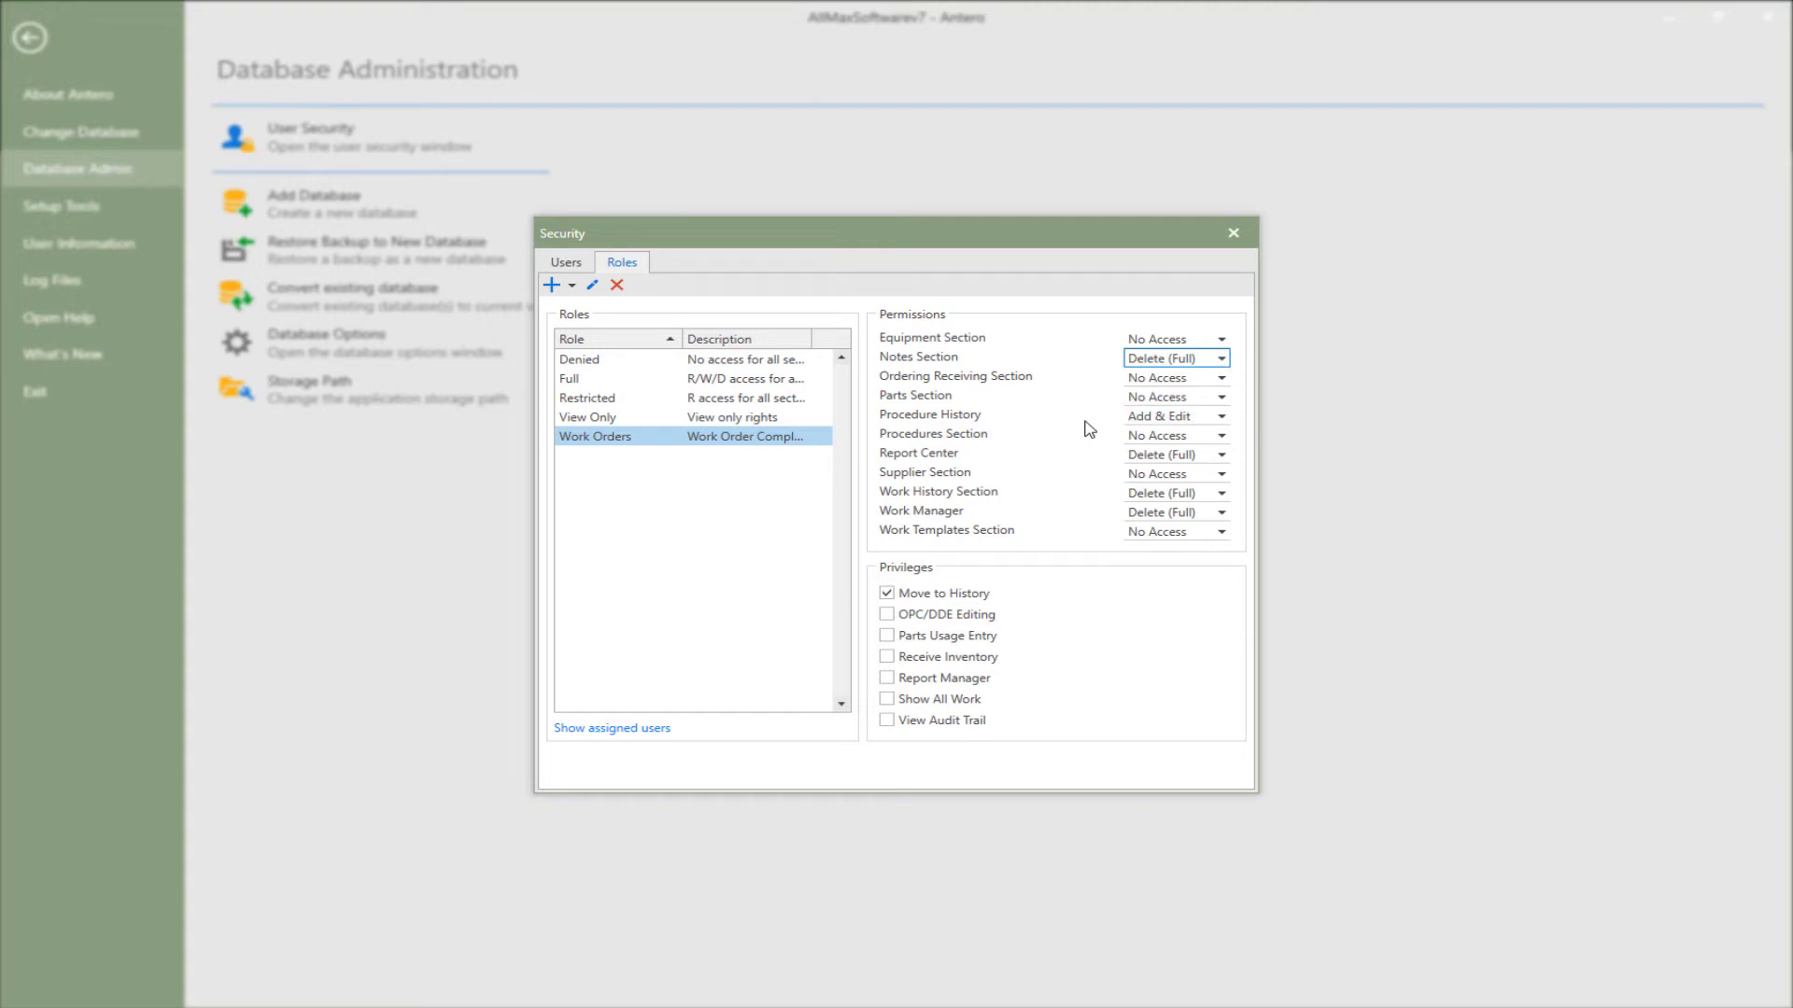
- Add a new A/R role with the description Purchasing
left_click(551, 285)
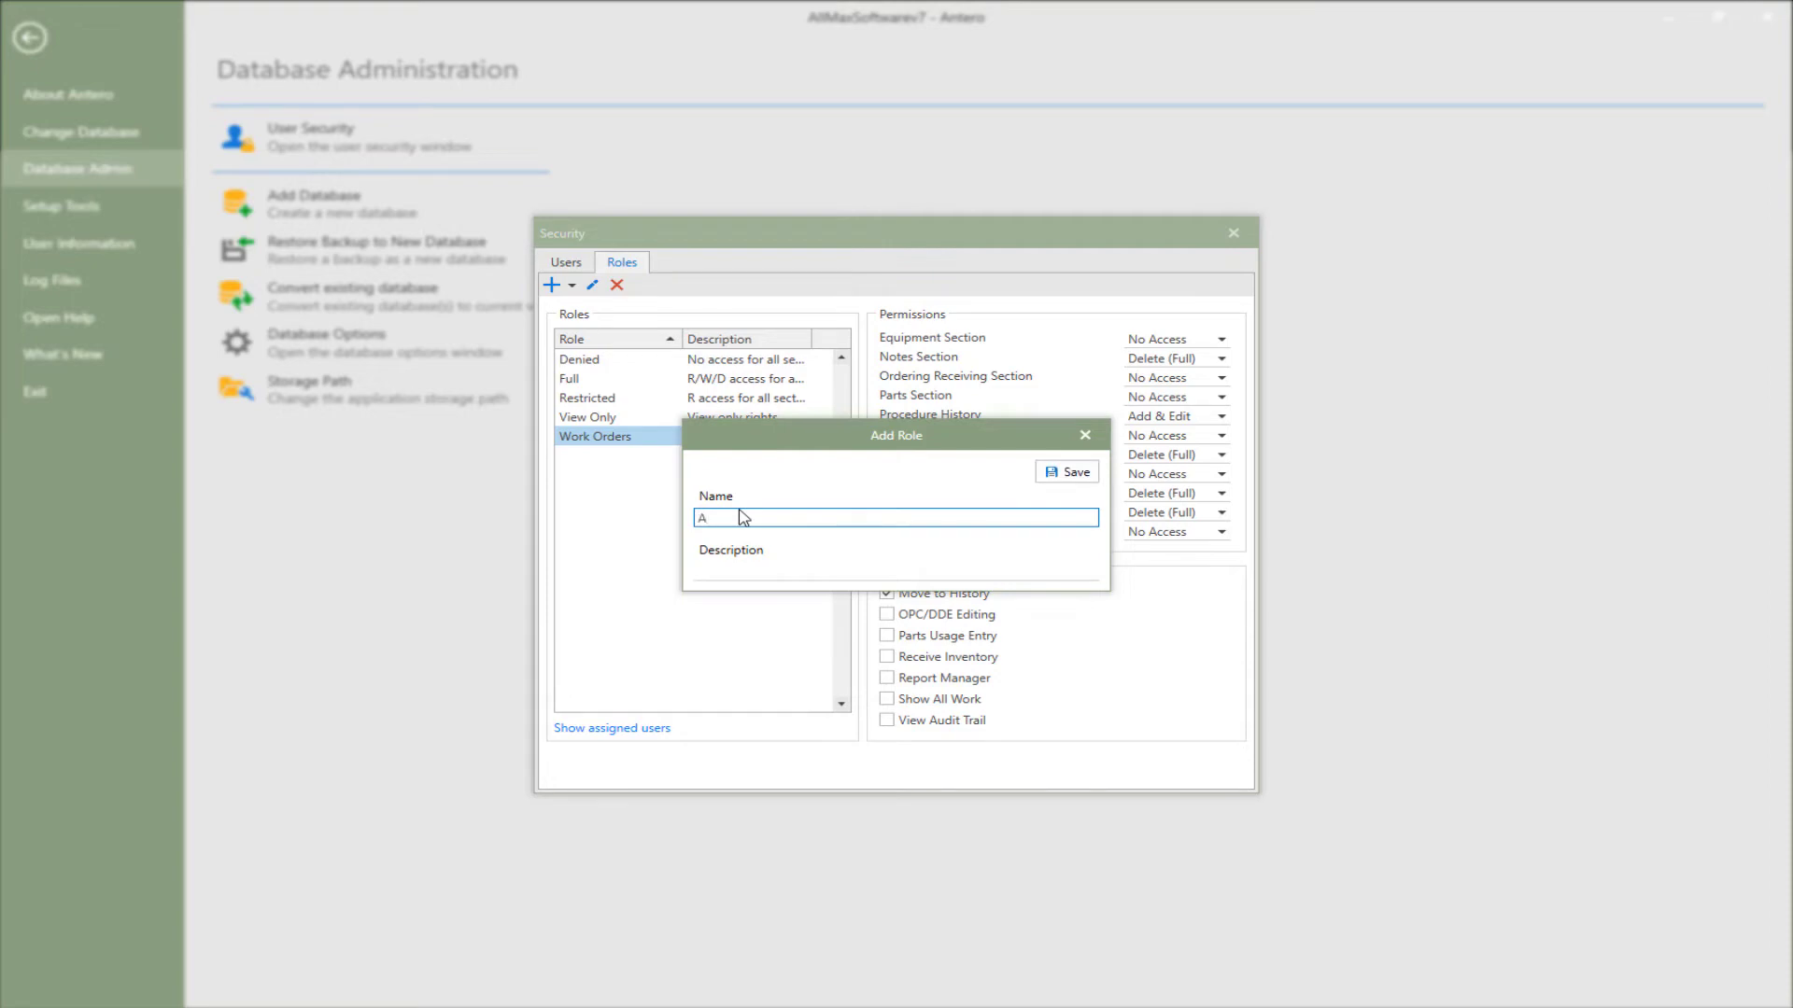
left_click(764, 575)
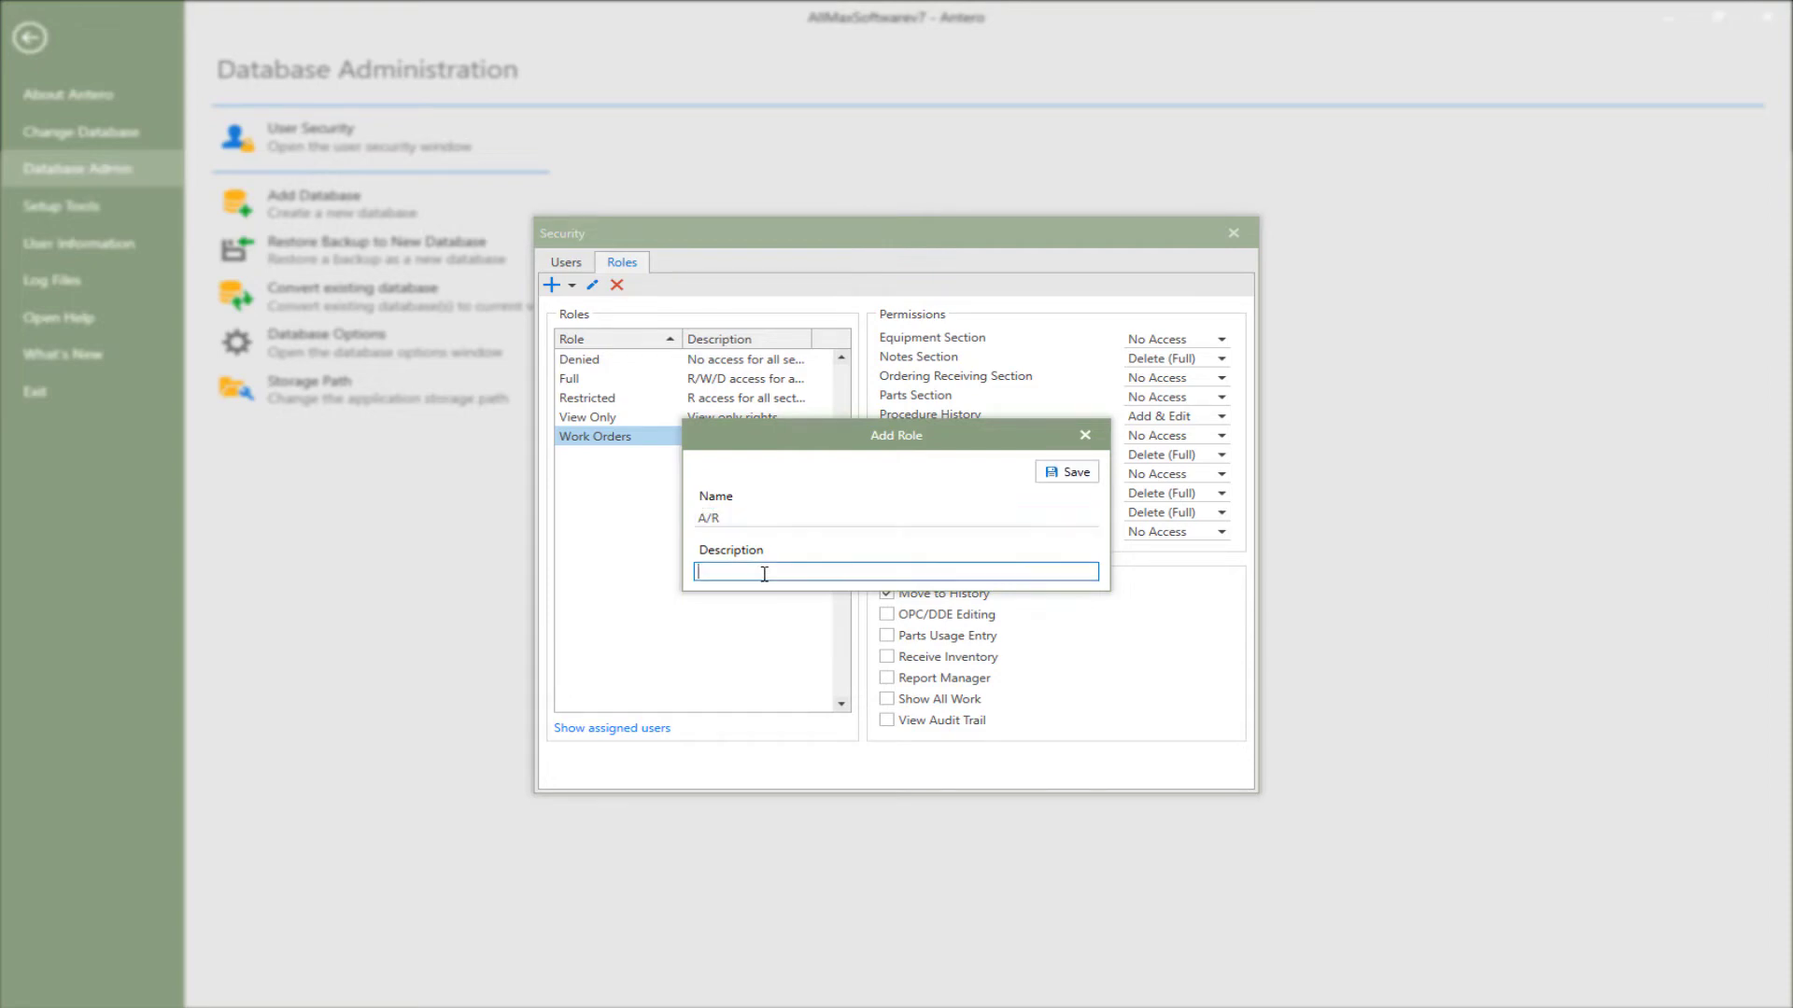
type("Purchasing")
left_click(1067, 471)
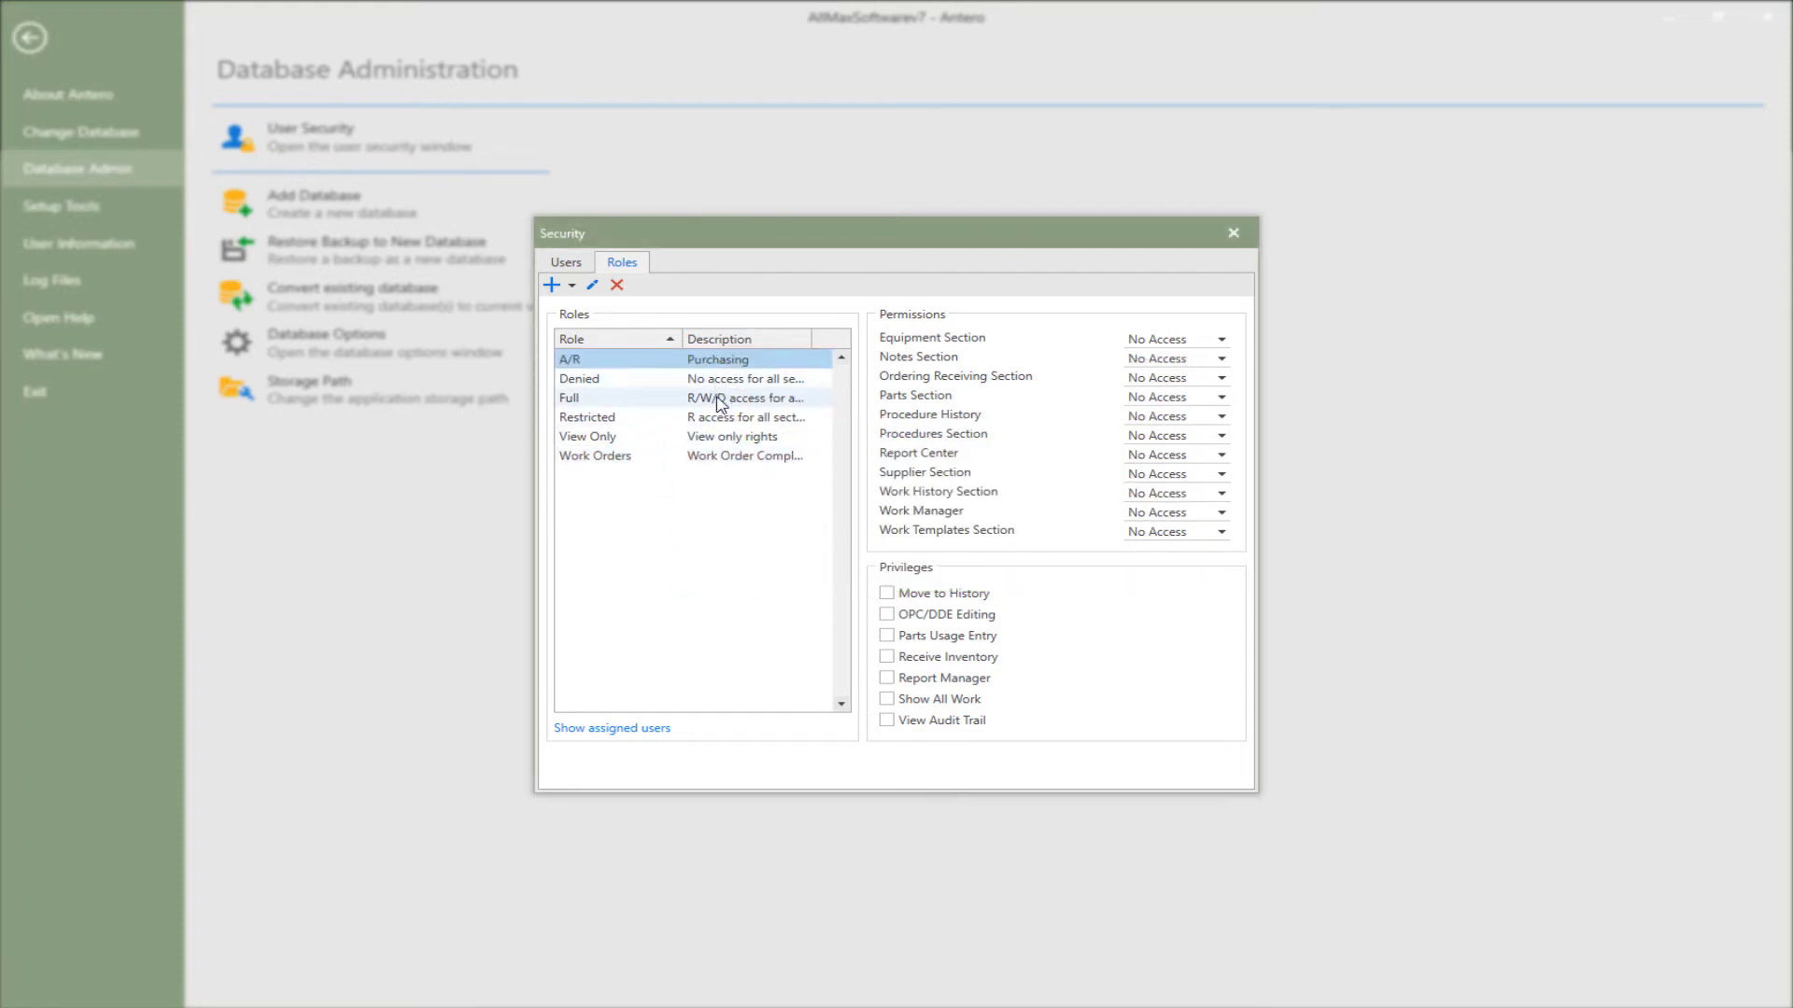
- Create a Supervisor role copied from the Full role
left_click(718, 400)
left_click(571, 285)
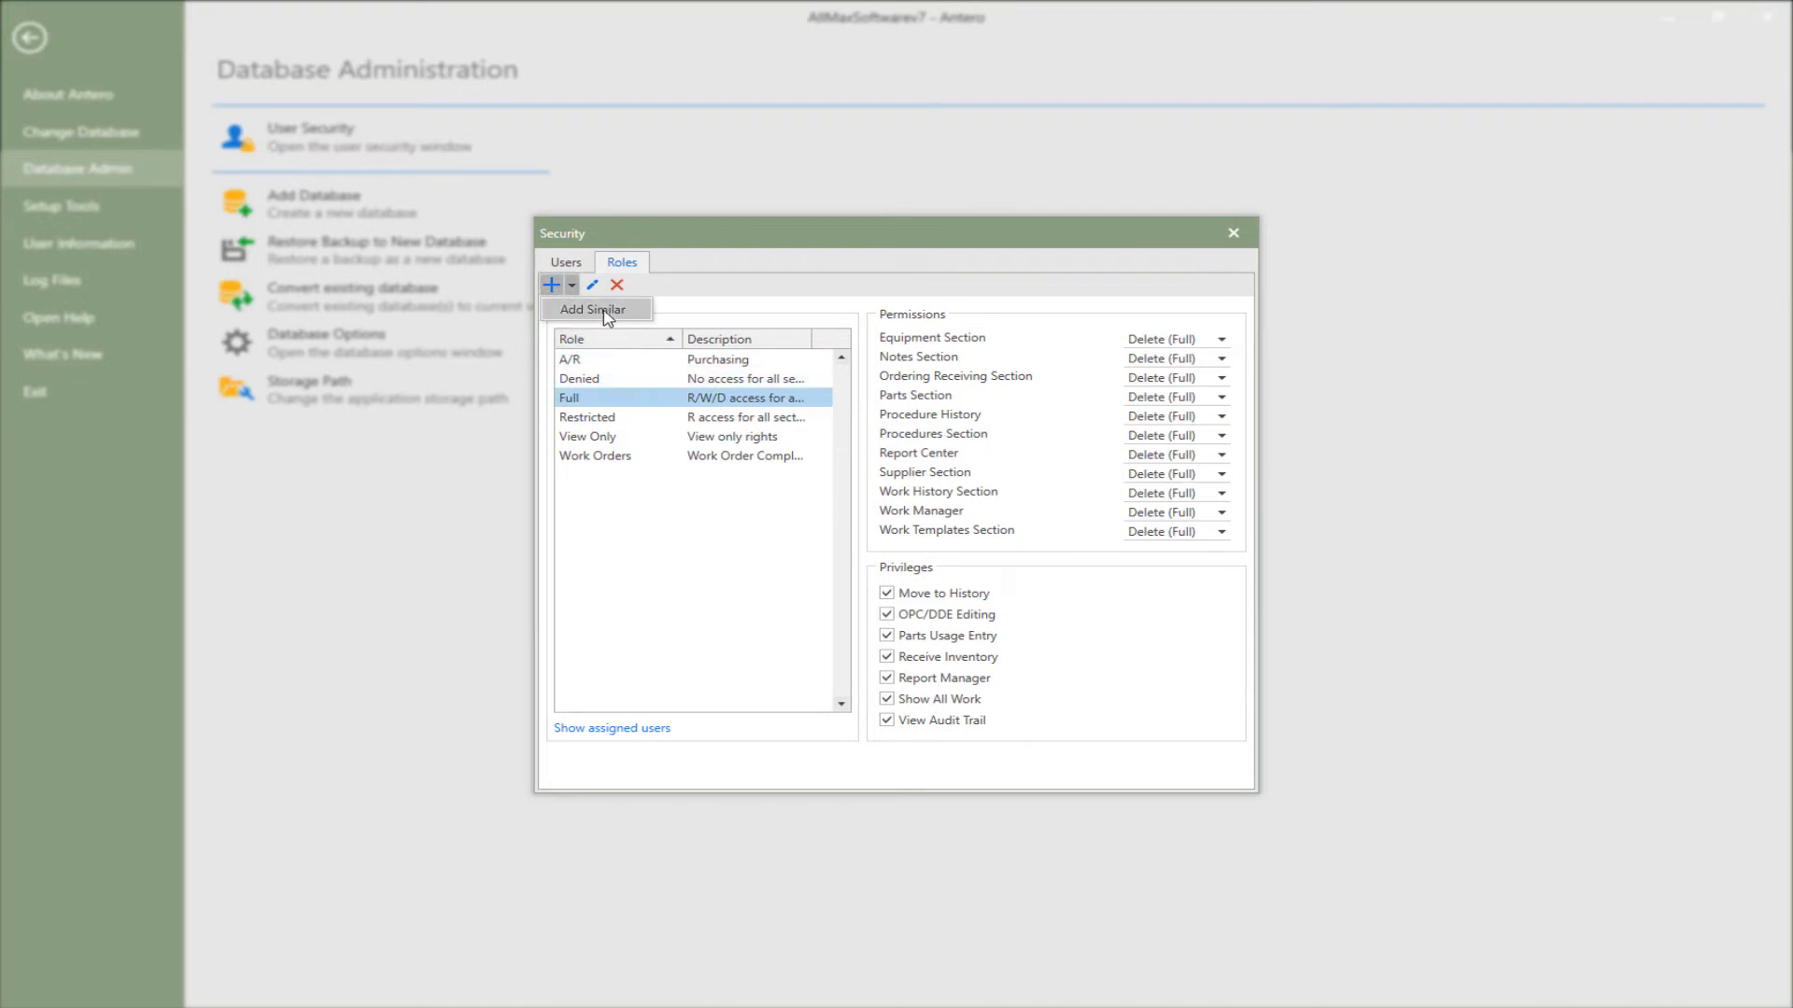
left_click(592, 310)
type("S")
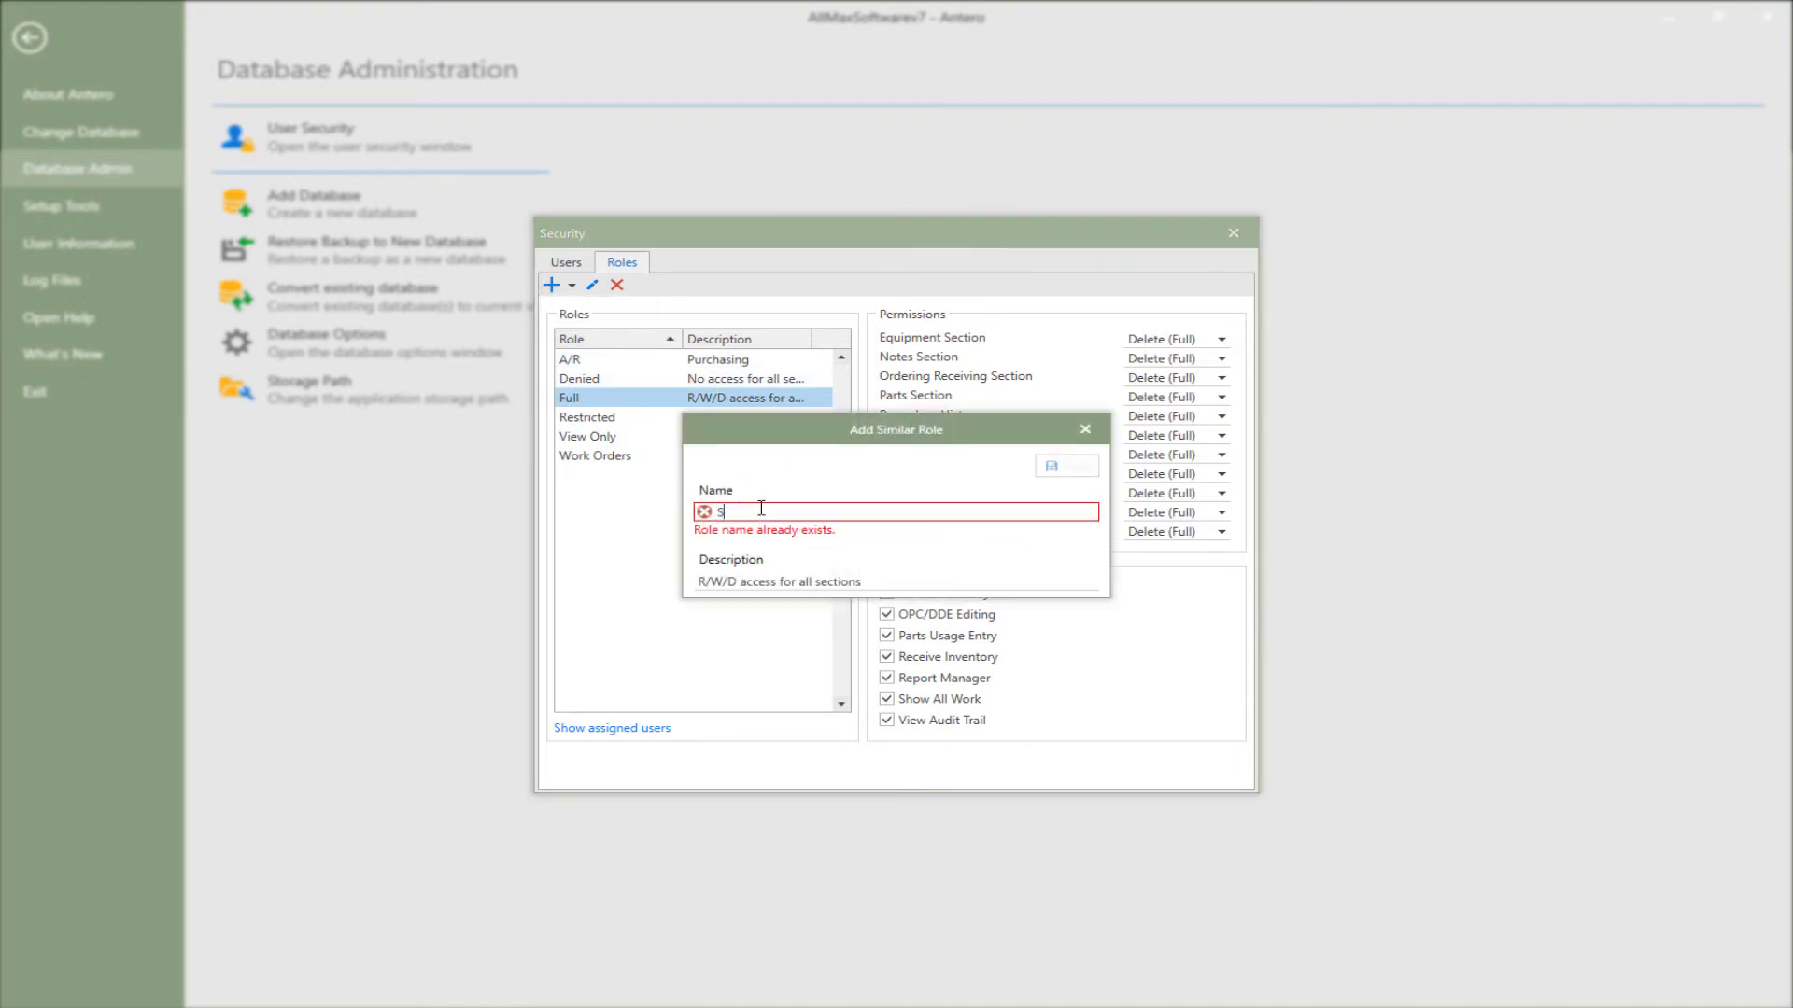
type("upervisor")
left_click(1093, 474)
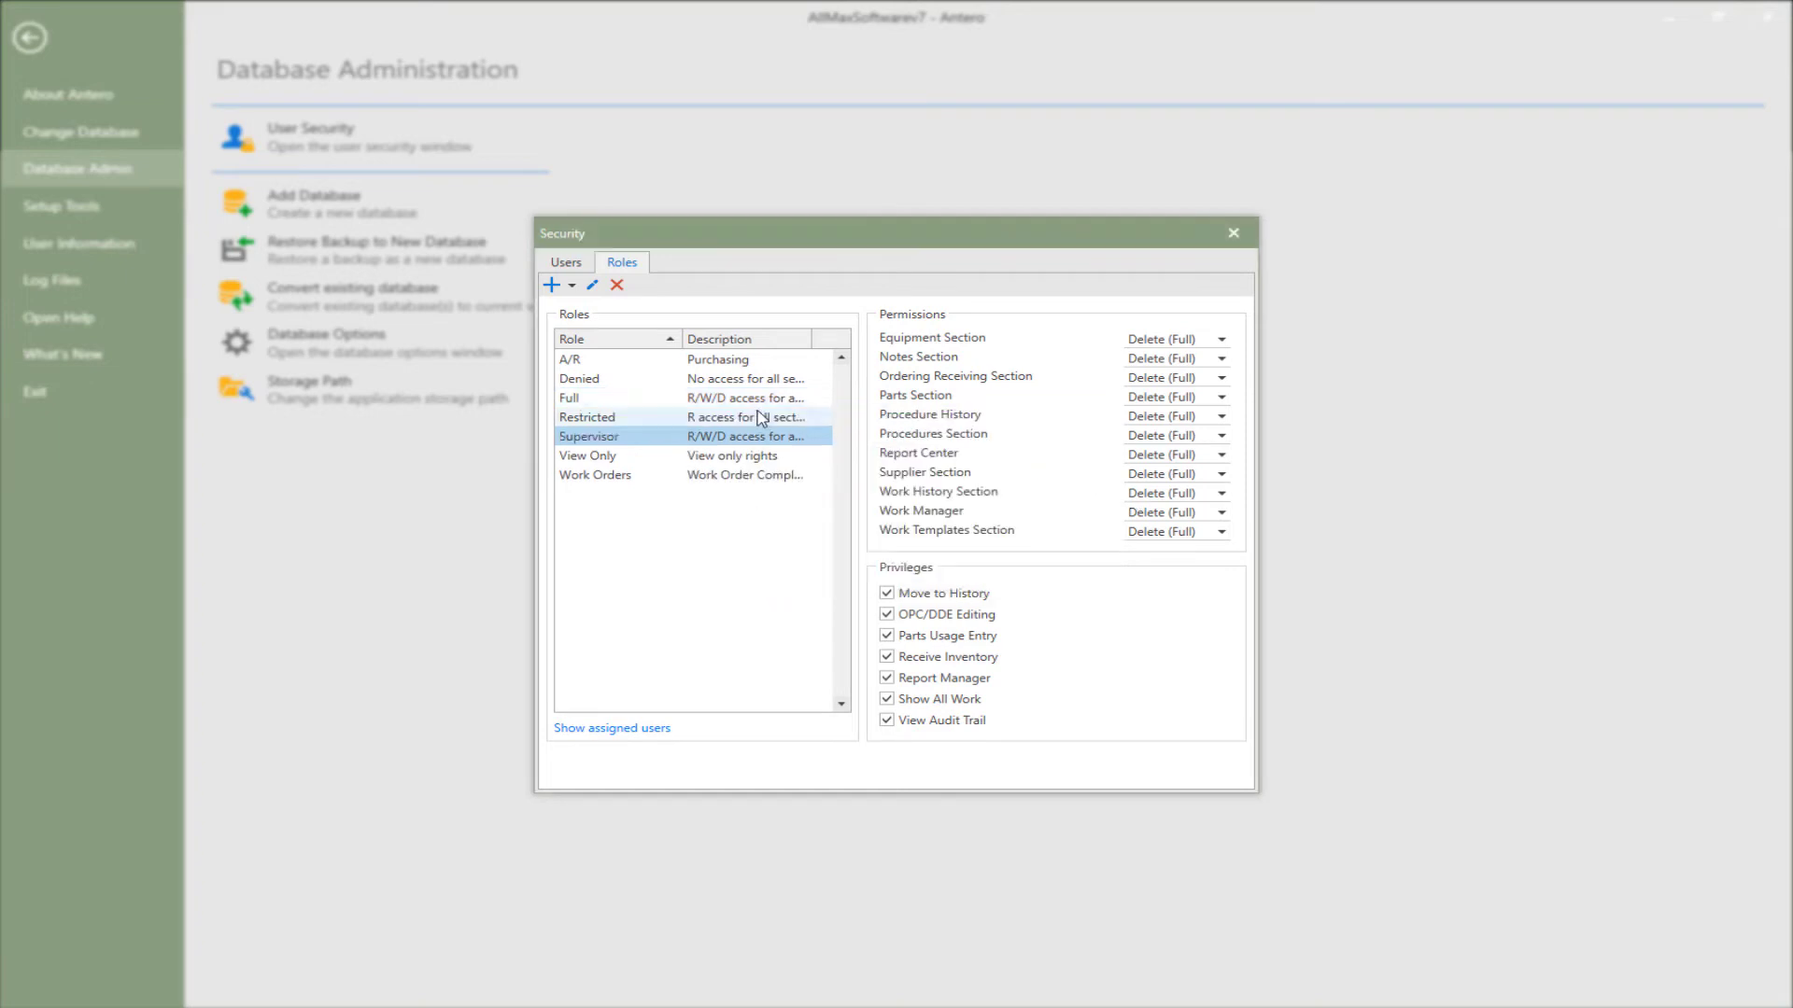
left_click(732, 364)
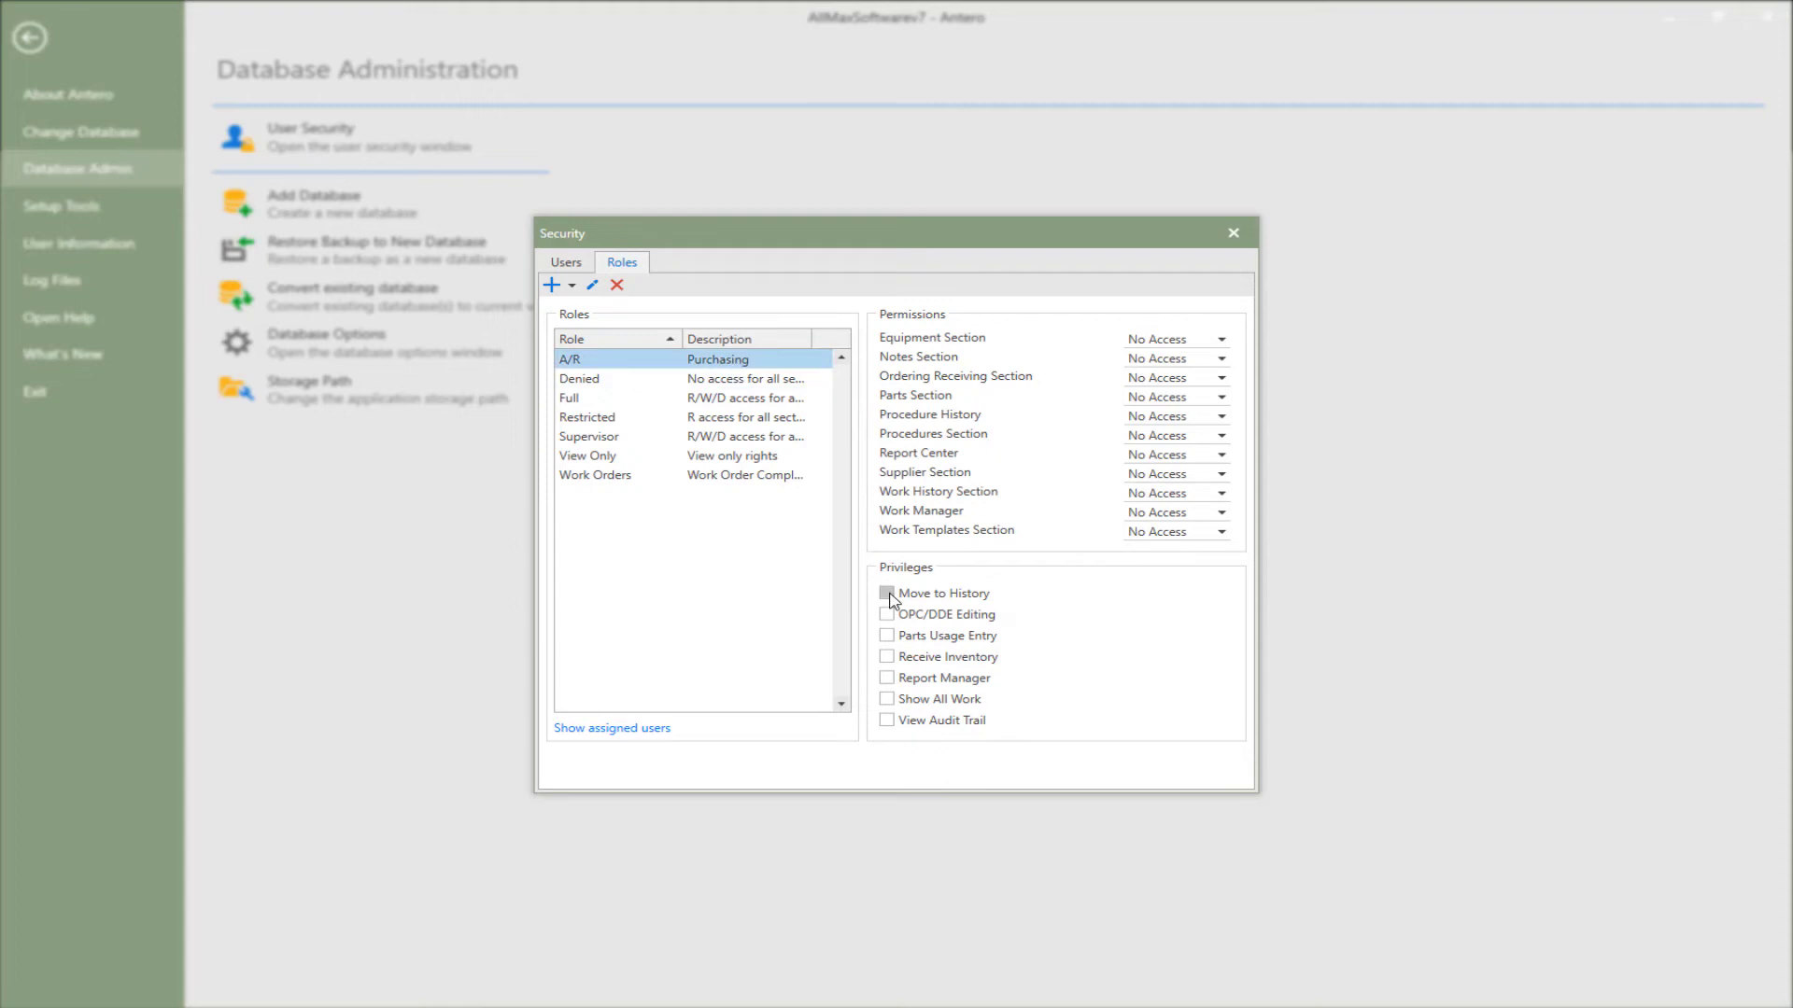
- Allow the A/R role every privilege, from Move to History through View Audit Trail
left_click(887, 594)
left_click(892, 615)
left_click(891, 637)
left_click(892, 660)
left_click(888, 679)
left_click(889, 700)
left_click(888, 720)
- Give A/R Add & Edit access to Parts Section, Work Manager and Ordering Receiving Section
left_click(1221, 397)
left_click(1204, 457)
left_click(1221, 513)
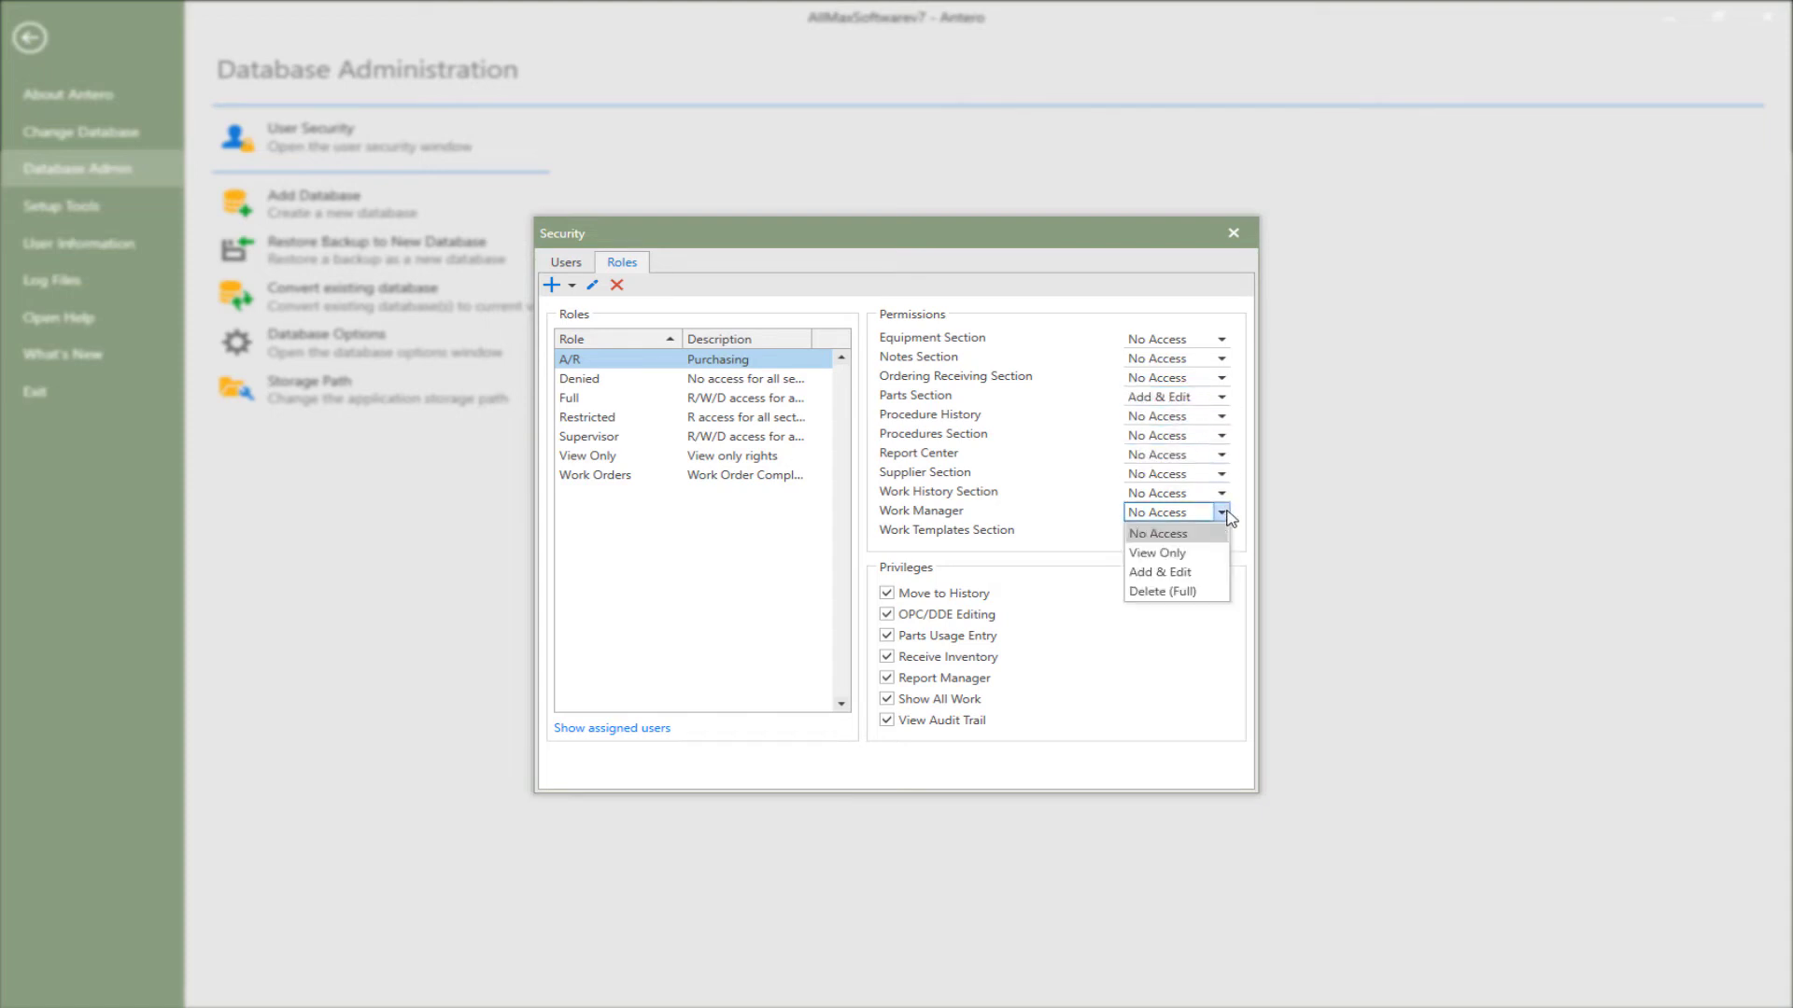
left_click(1201, 573)
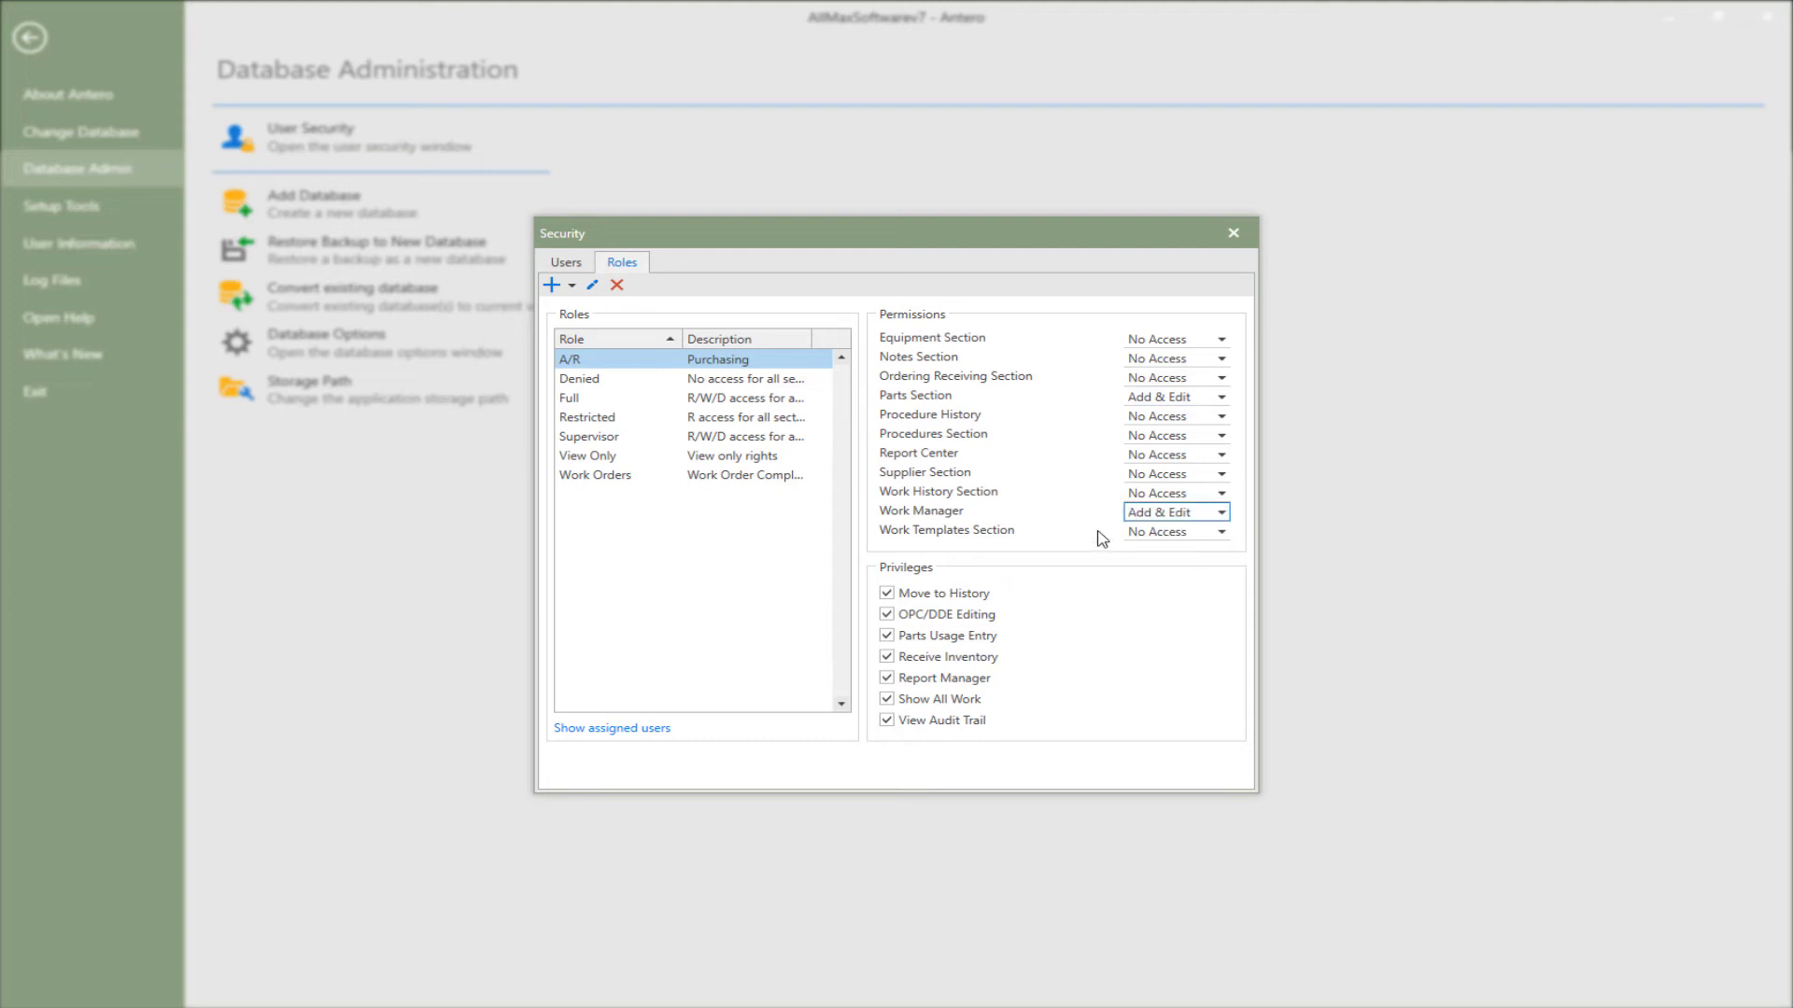
left_click(1221, 377)
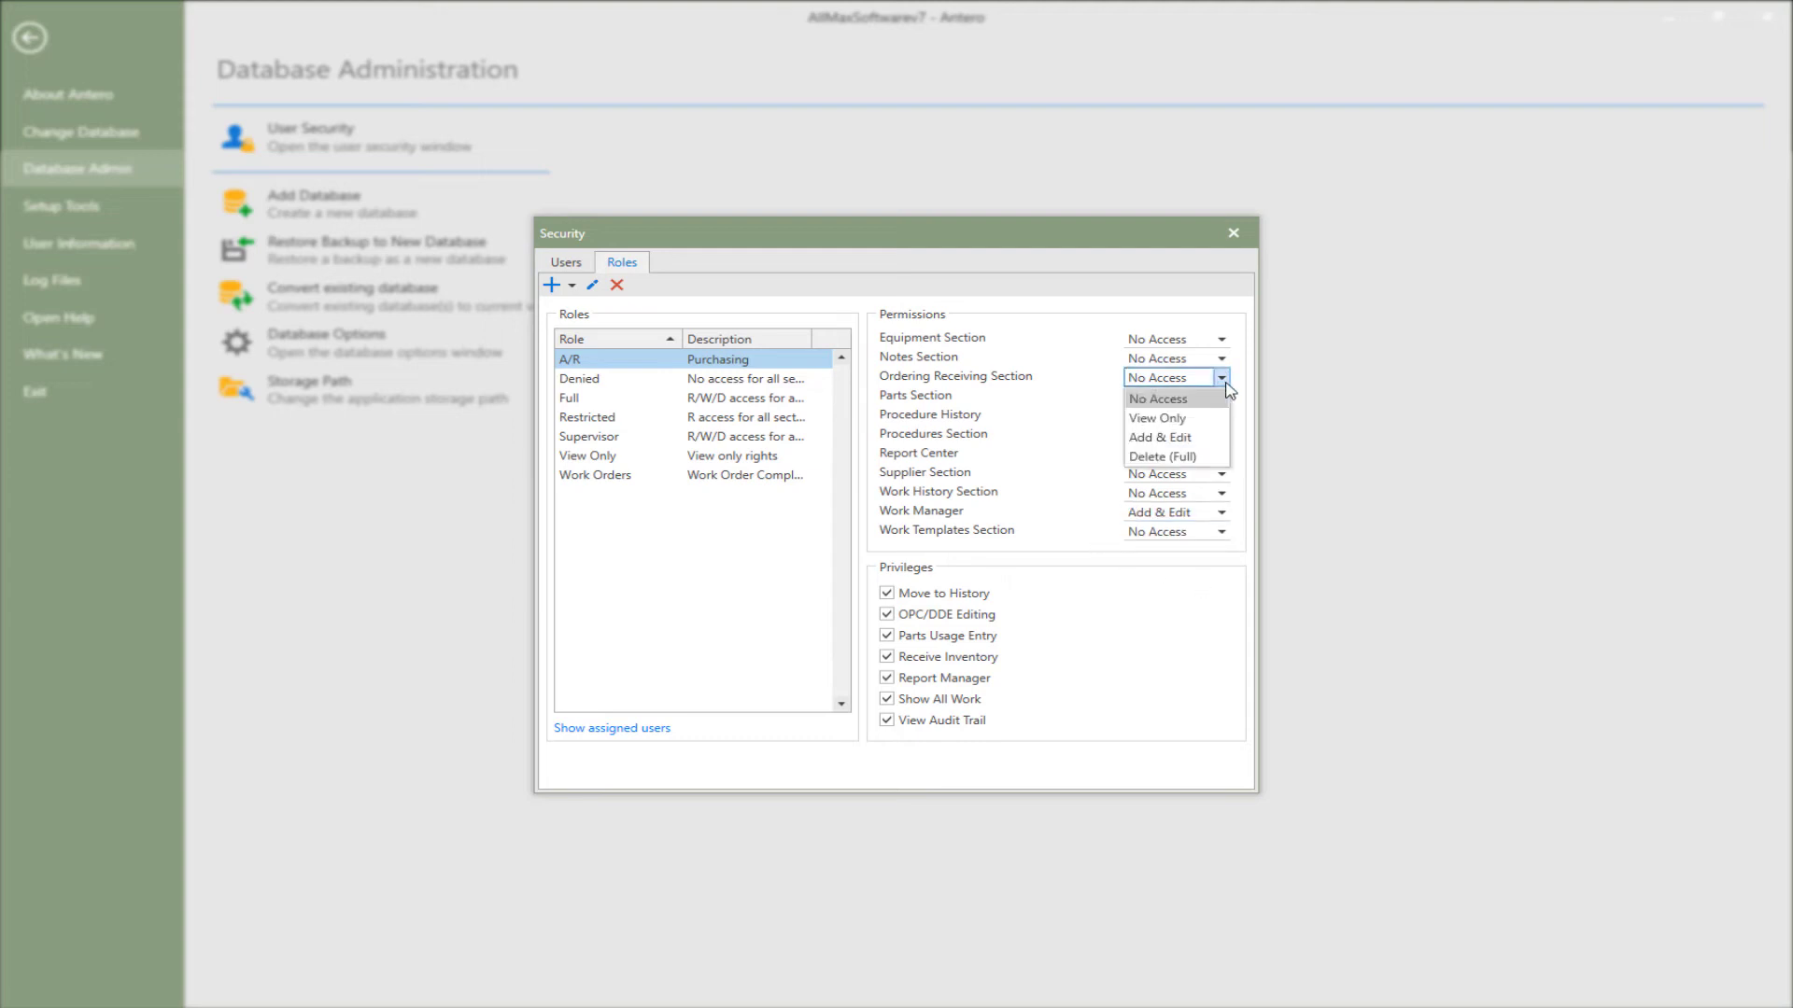
left_click(1167, 438)
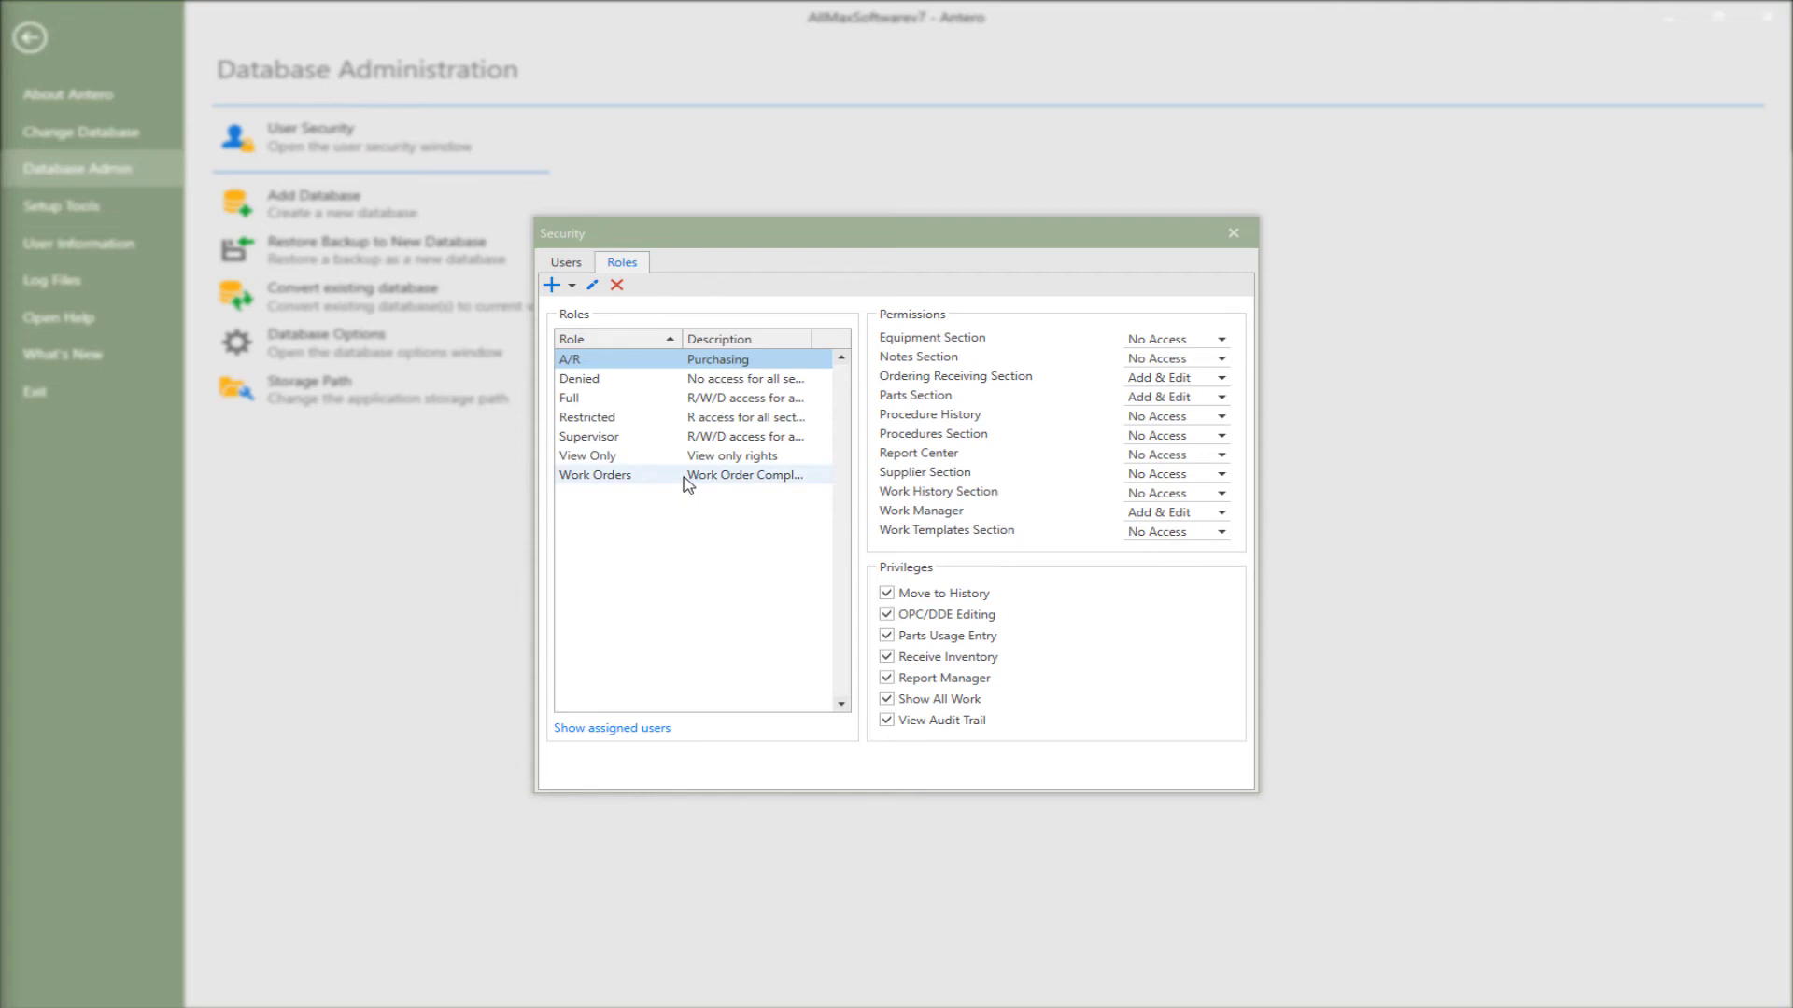
- List the users assigned to the Full and View Only roles
left_click(670, 401)
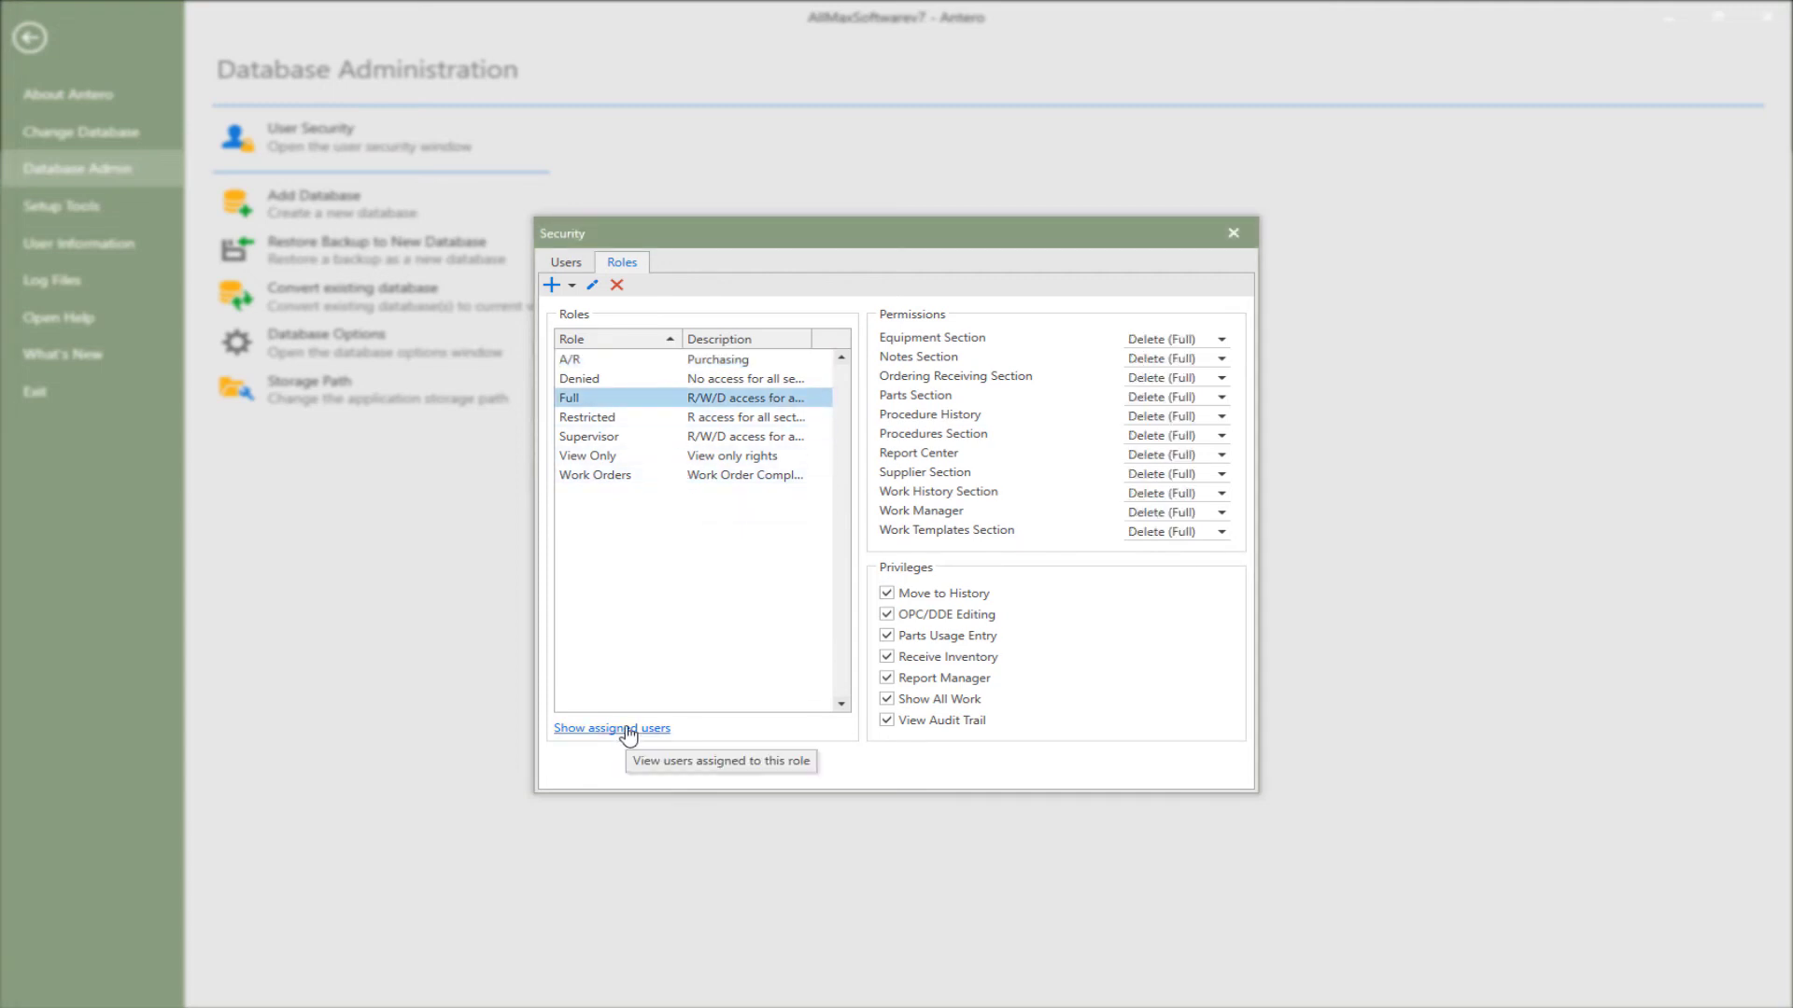
left_click(628, 730)
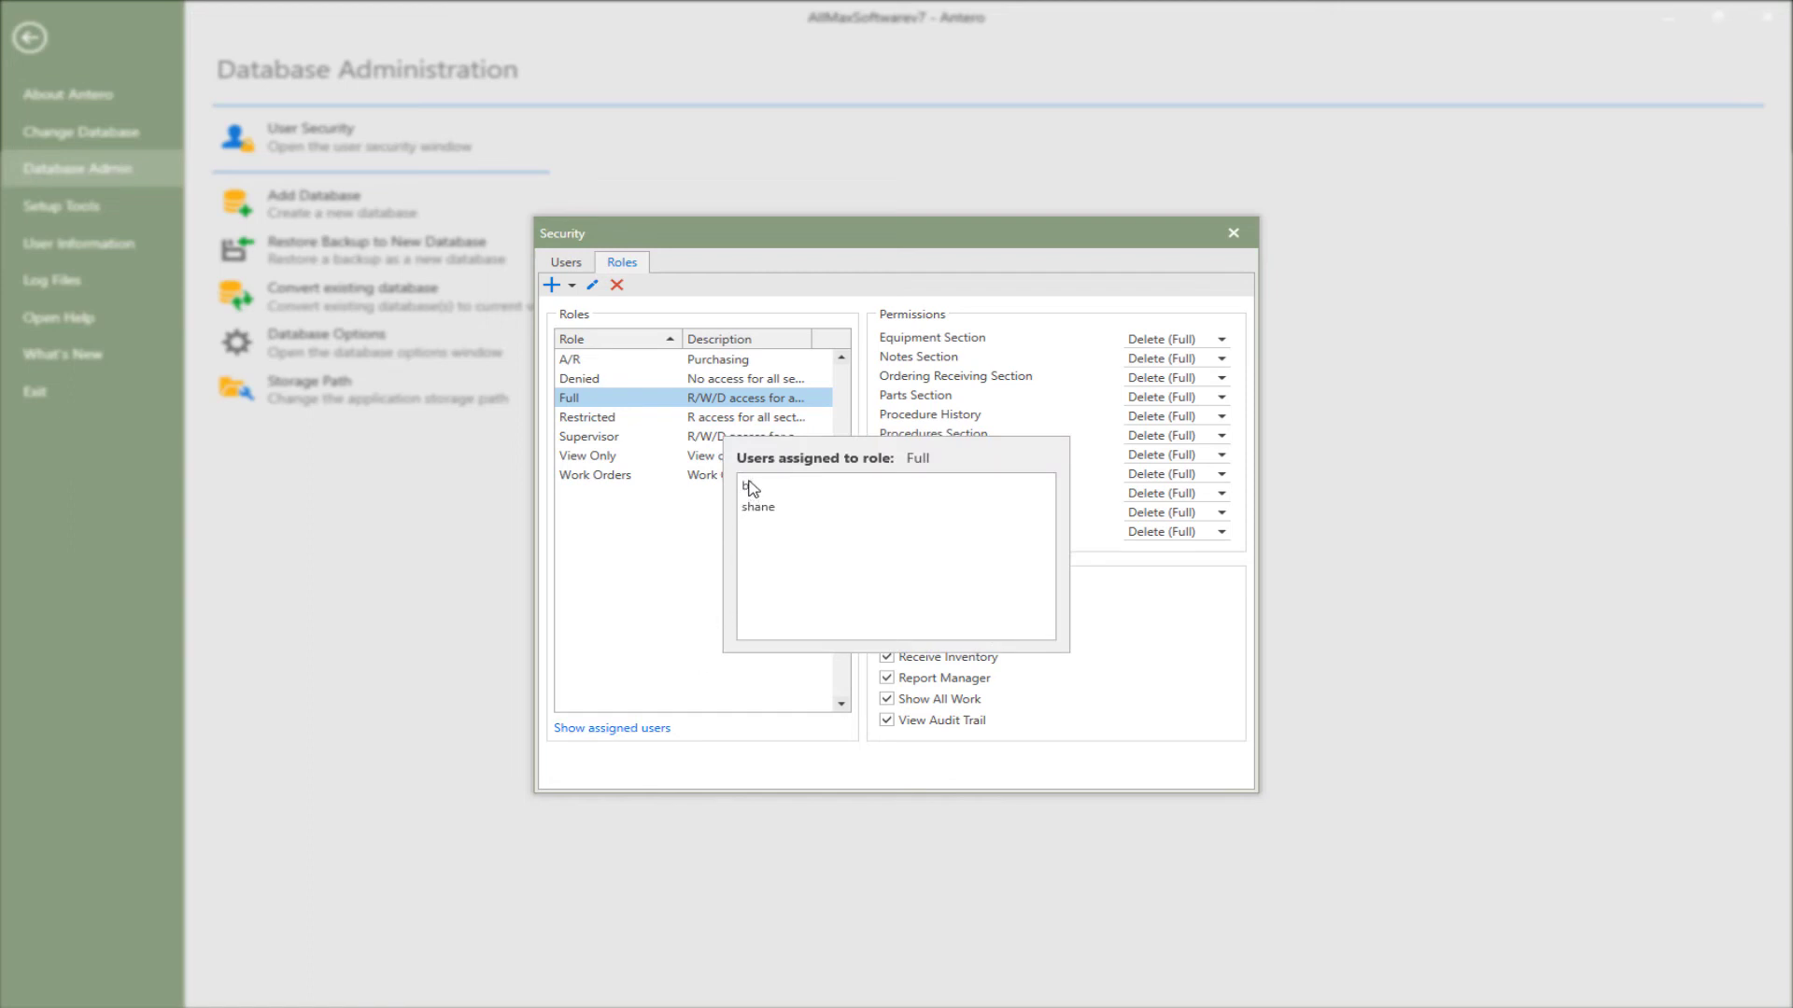
left_click(672, 548)
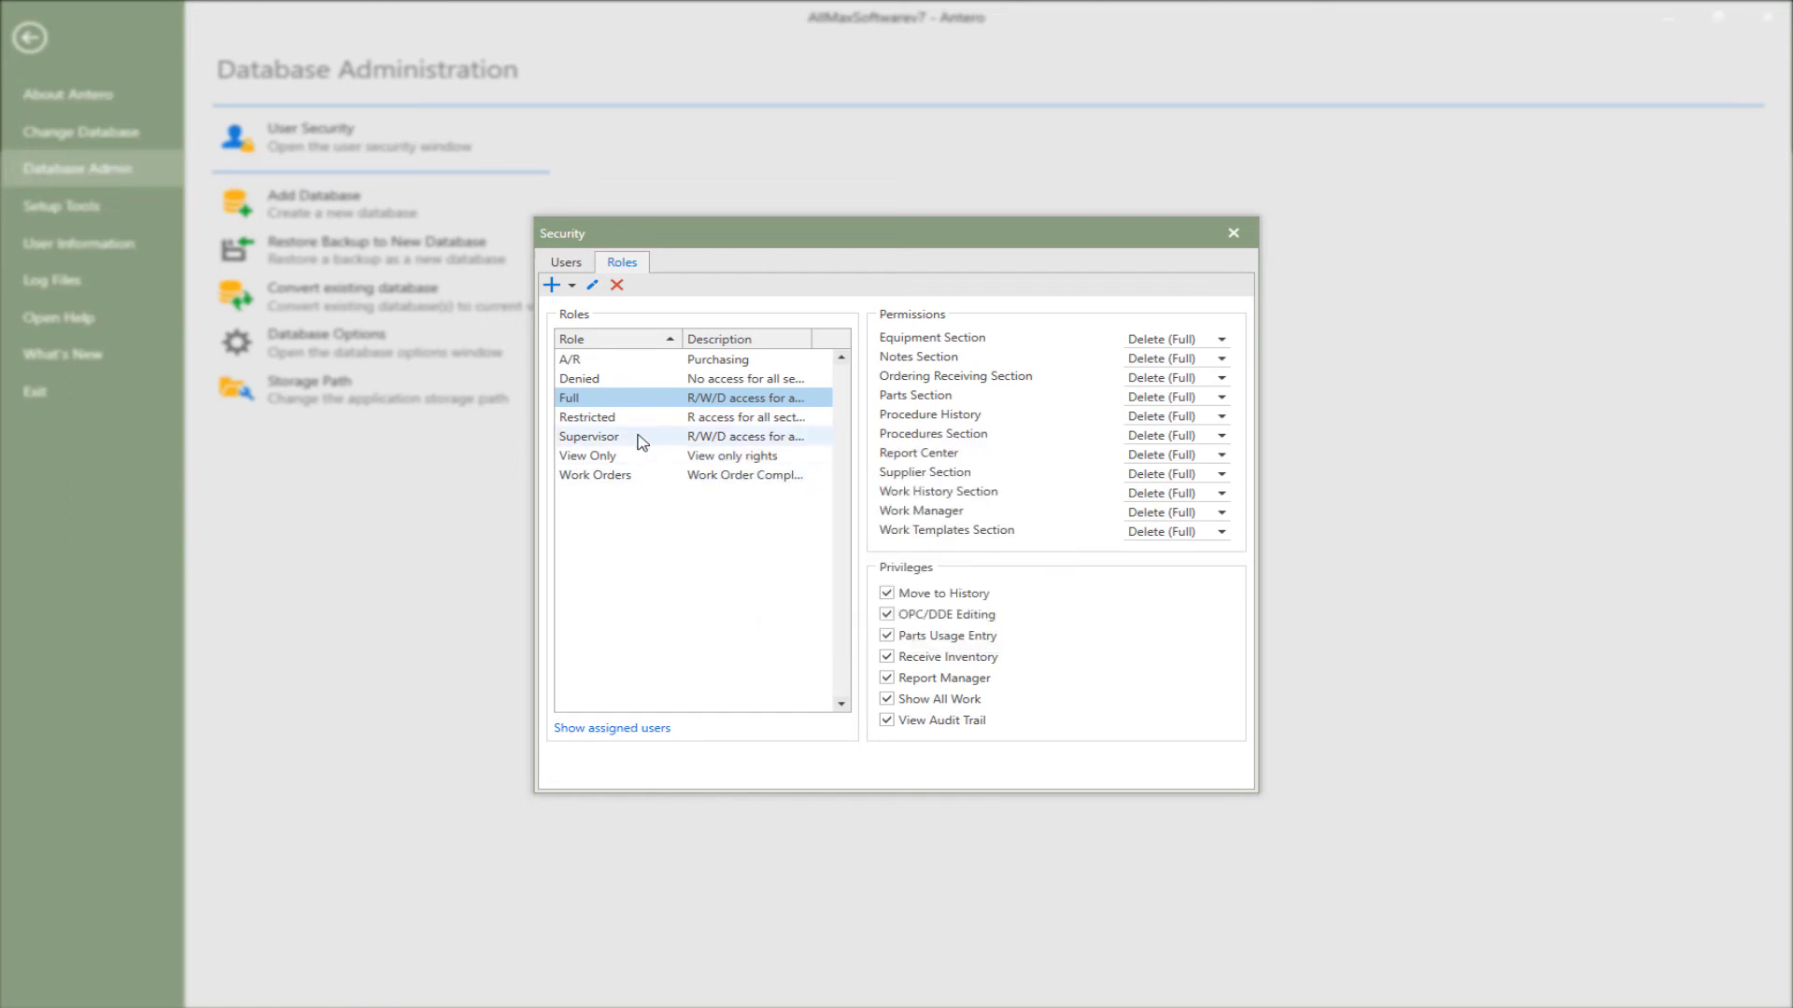
left_click(638, 457)
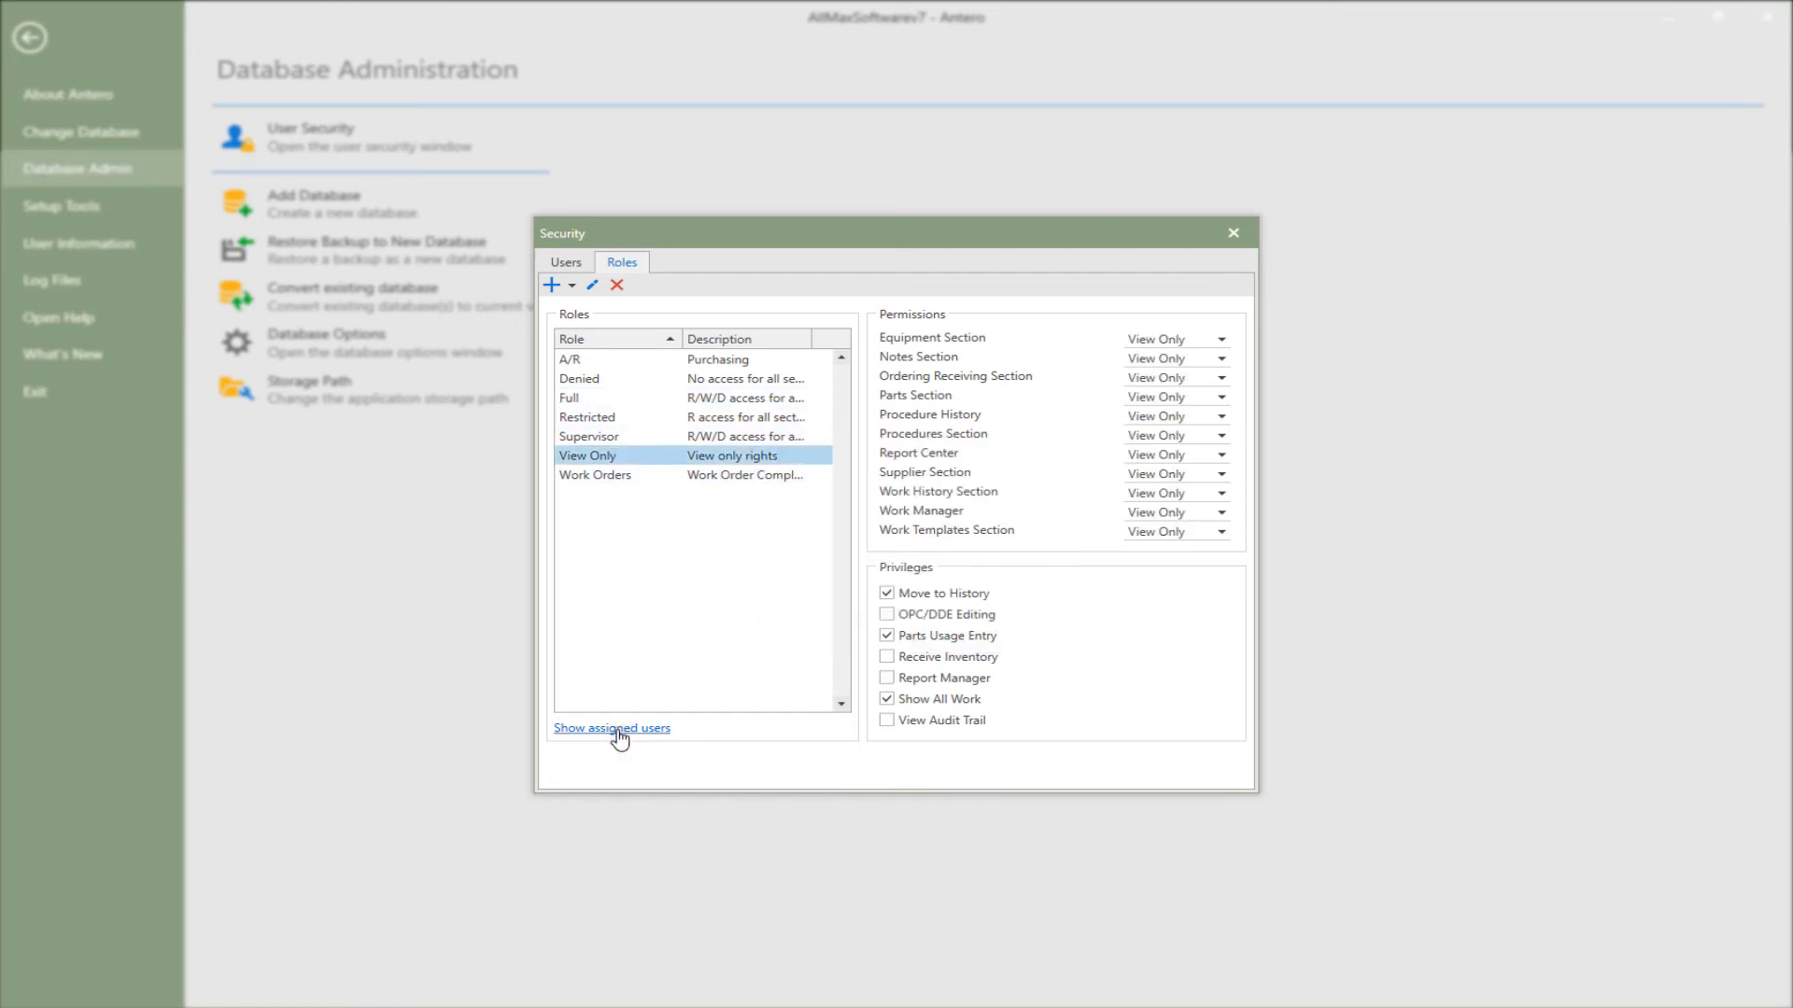
left_click(619, 733)
left_click_drag(1047, 556, 1052, 587)
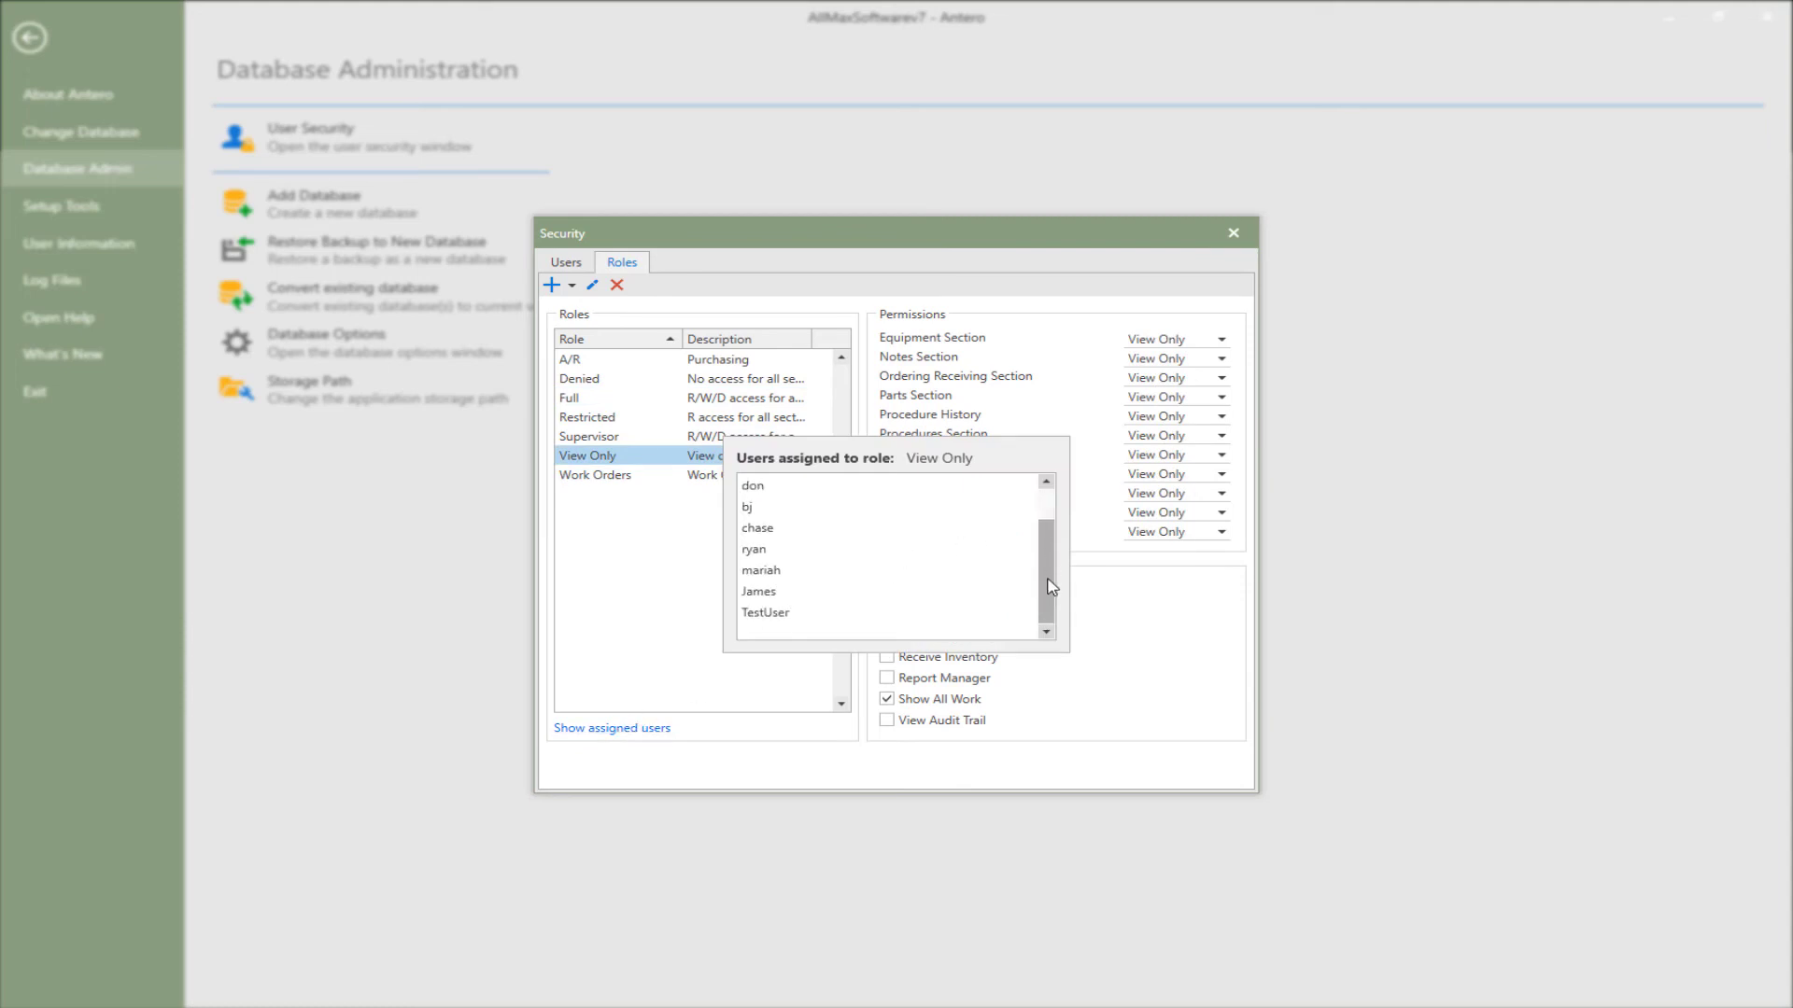
- Close Security and show the current user's effective permissions on User Information
key("Escape")
left_click(119, 246)
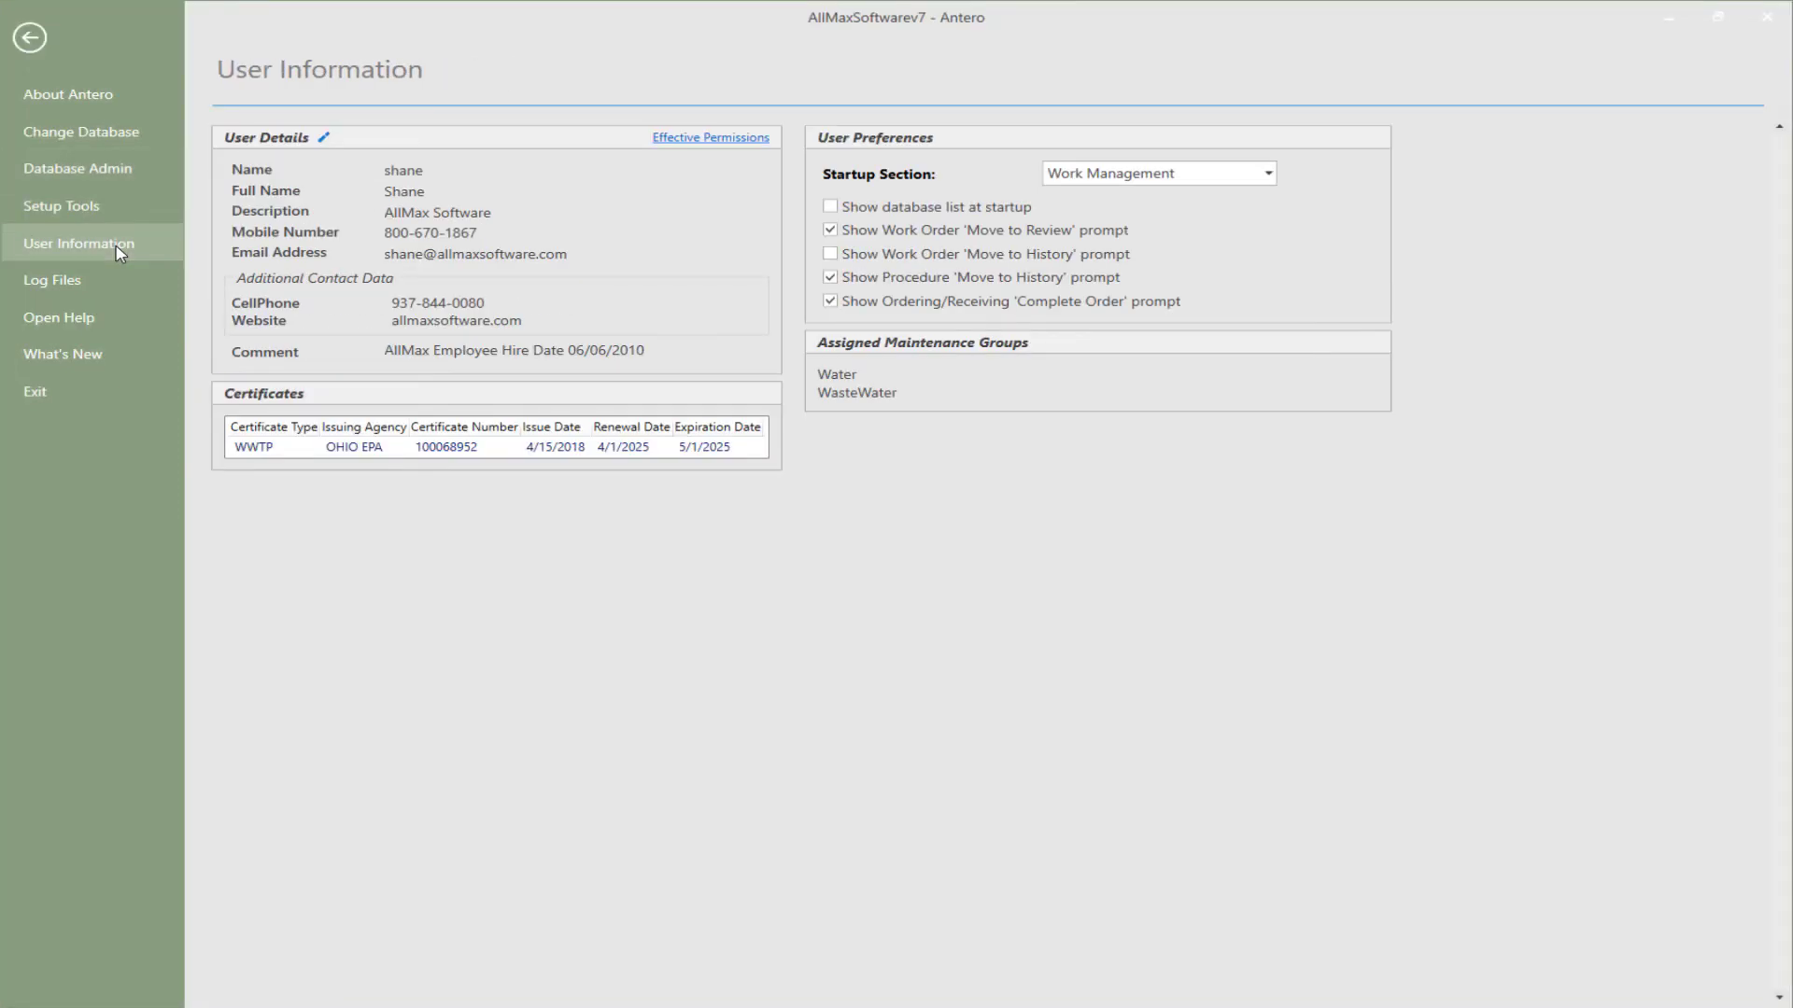
left_click(710, 138)
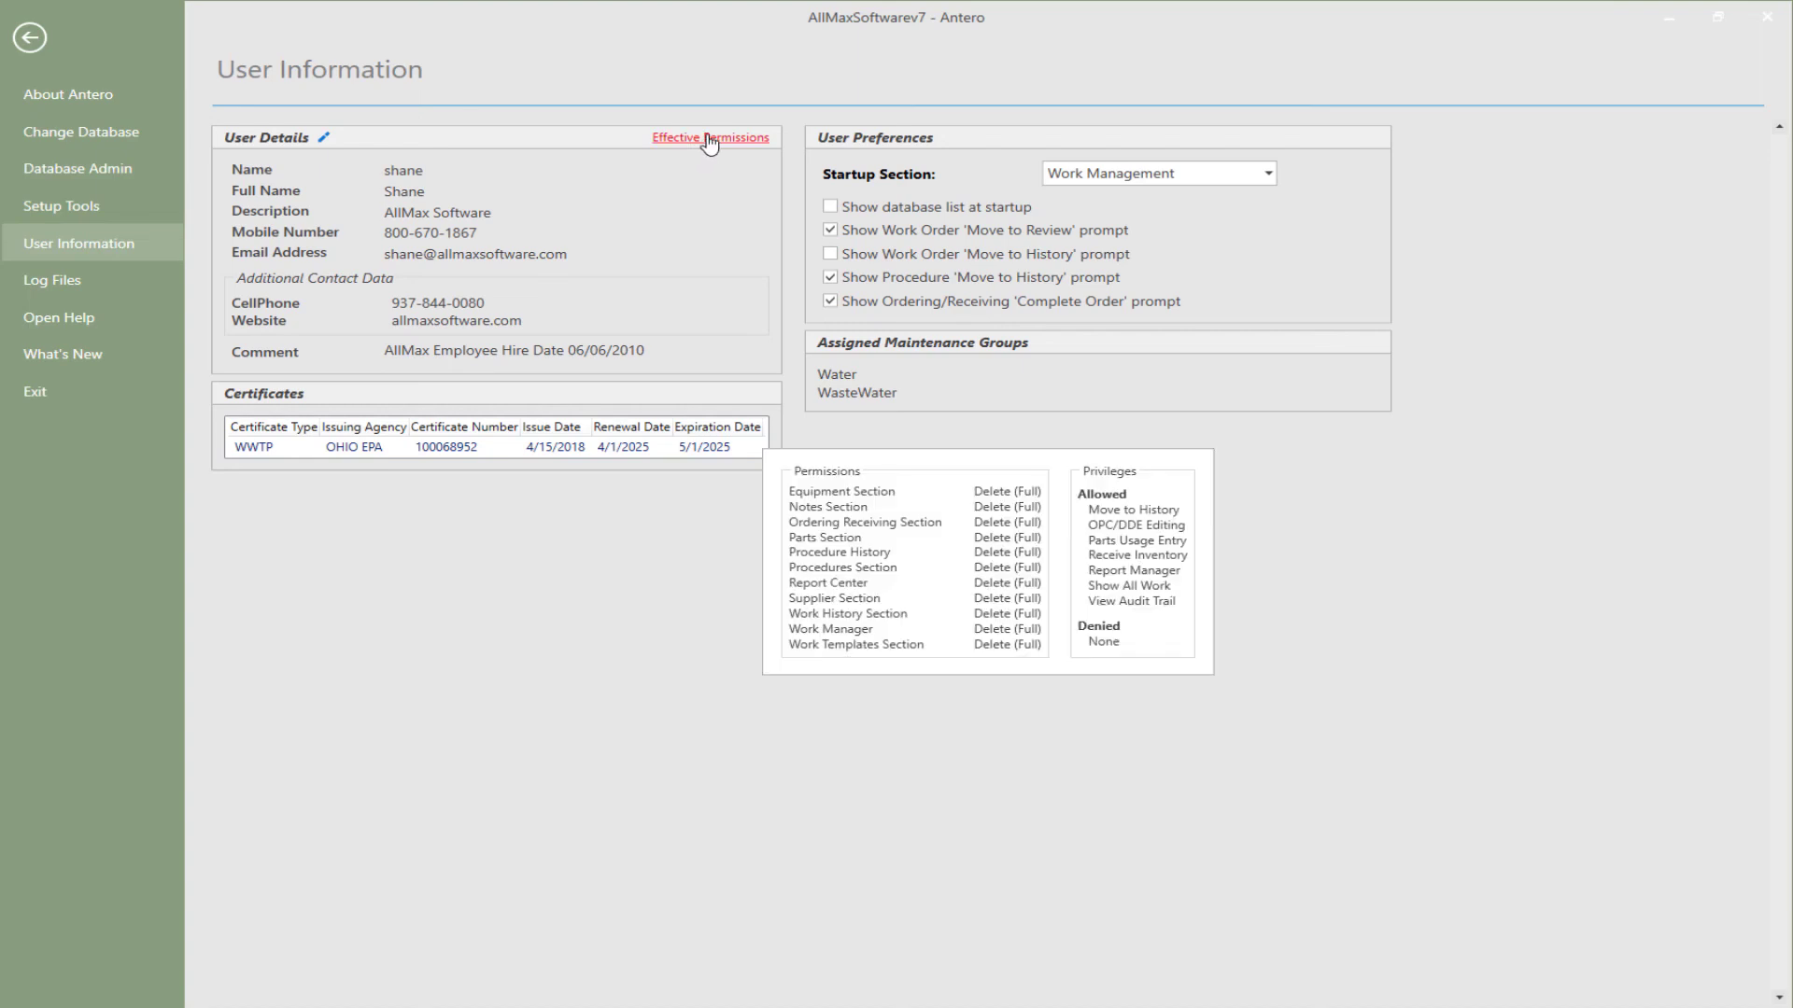